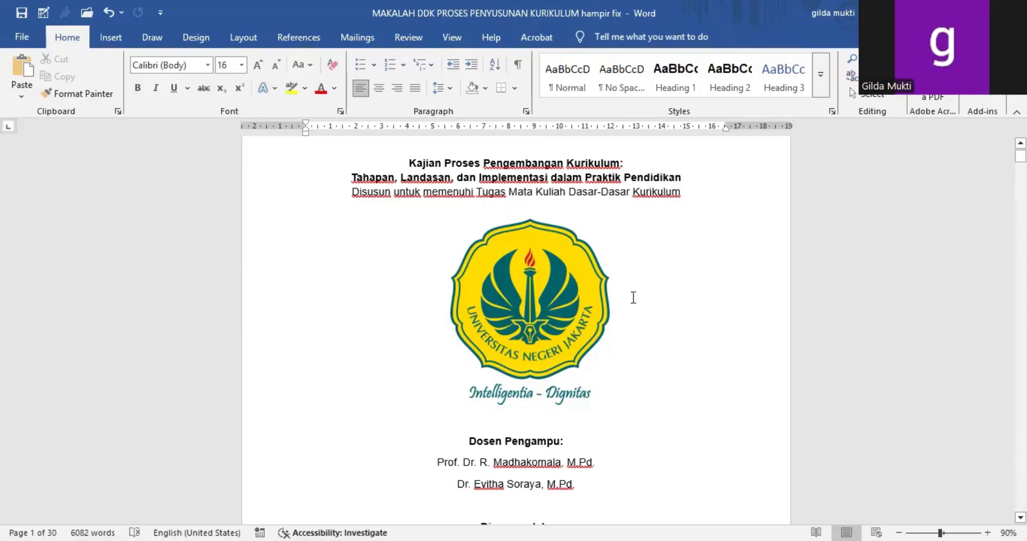
Step: Look through the paper's cover page and go on to the DAFTAR ISI page
{"action": "scroll", "coordinate": [634, 298], "scroll_direction": "down", "scroll_amount": 5}
{"action": "scroll", "coordinate": [633, 298], "scroll_direction": "up", "scroll_amount": 6}
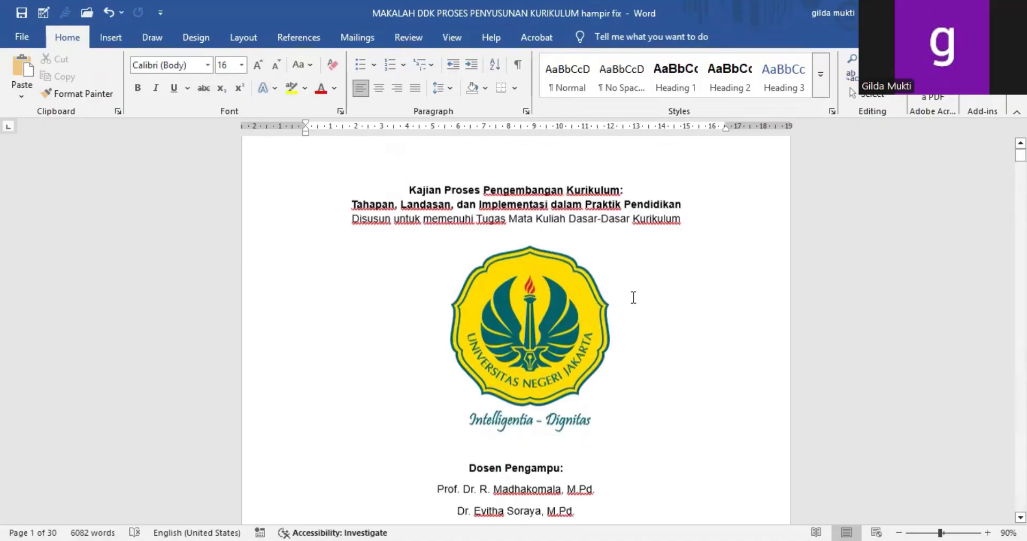
{"action": "scroll", "coordinate": [633, 297], "scroll_direction": "down", "scroll_amount": 10}
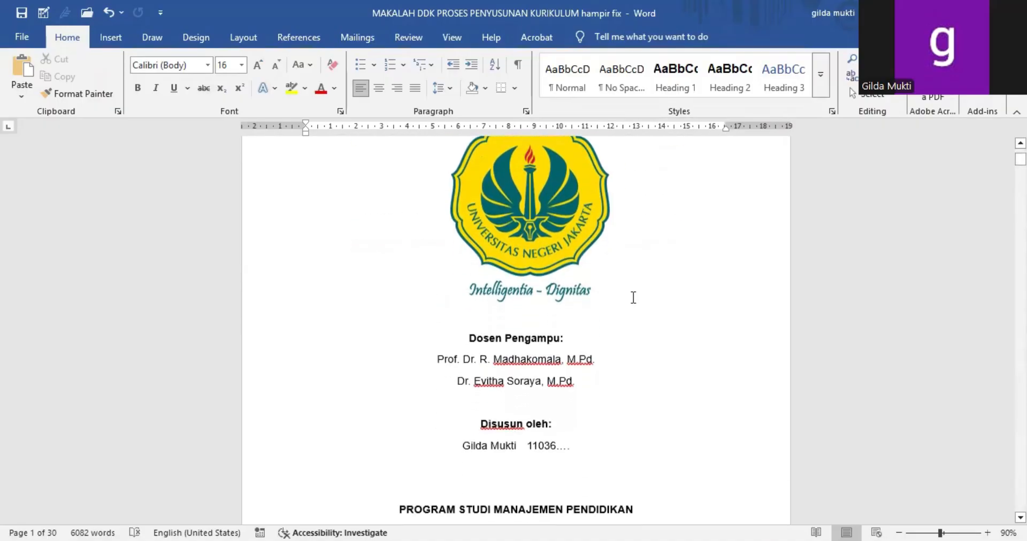
{"action": "scroll", "coordinate": [633, 298], "scroll_direction": "down", "scroll_amount": 2}
{"action": "scroll", "coordinate": [634, 298], "scroll_direction": "up", "scroll_amount": 6}
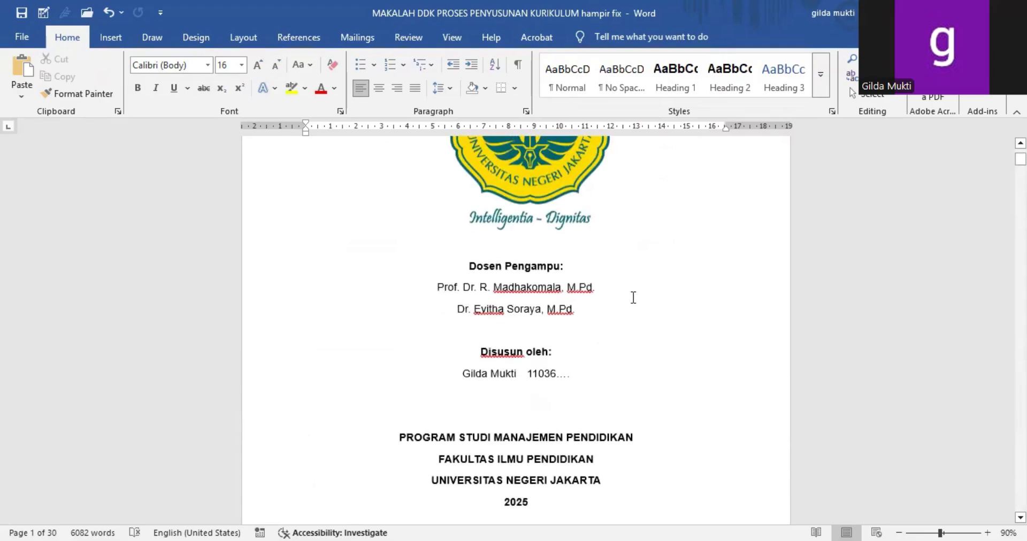
{"action": "scroll", "coordinate": [633, 298], "scroll_direction": "up", "scroll_amount": 5}
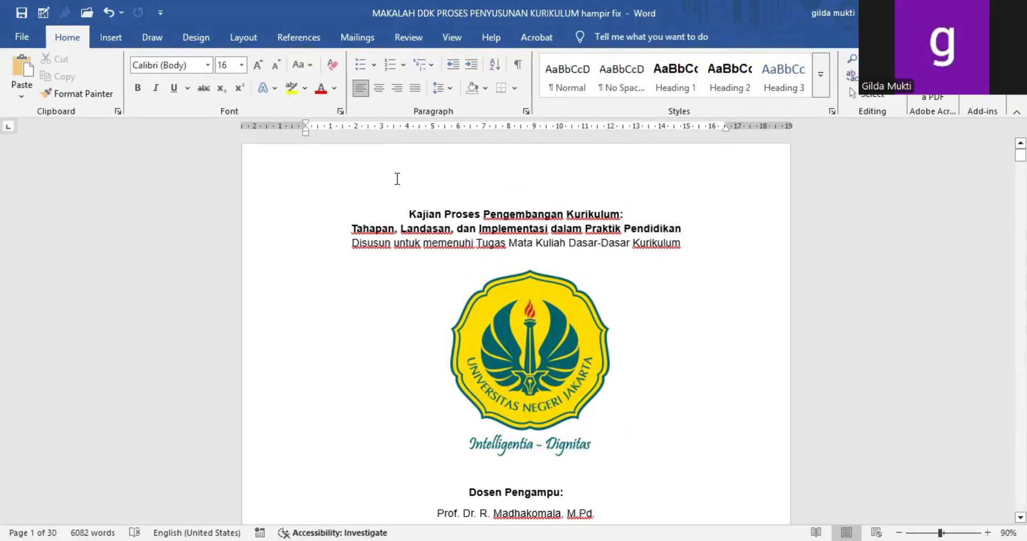
{"action": "scroll", "coordinate": [407, 329], "scroll_direction": "down", "scroll_amount": 7}
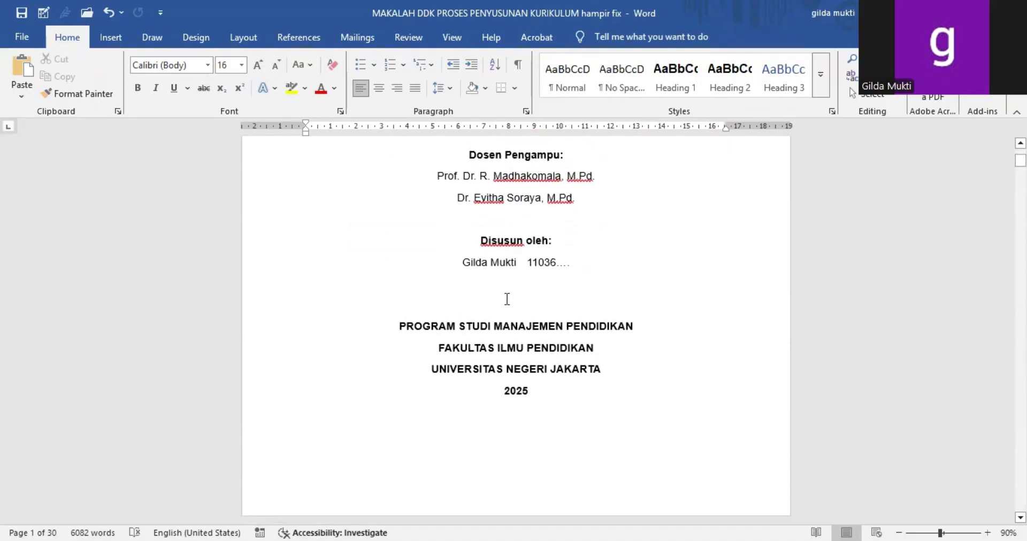
{"action": "scroll", "coordinate": [483, 319], "scroll_direction": "down", "scroll_amount": 6}
{"action": "scroll", "coordinate": [483, 316], "scroll_direction": "down", "scroll_amount": 2}
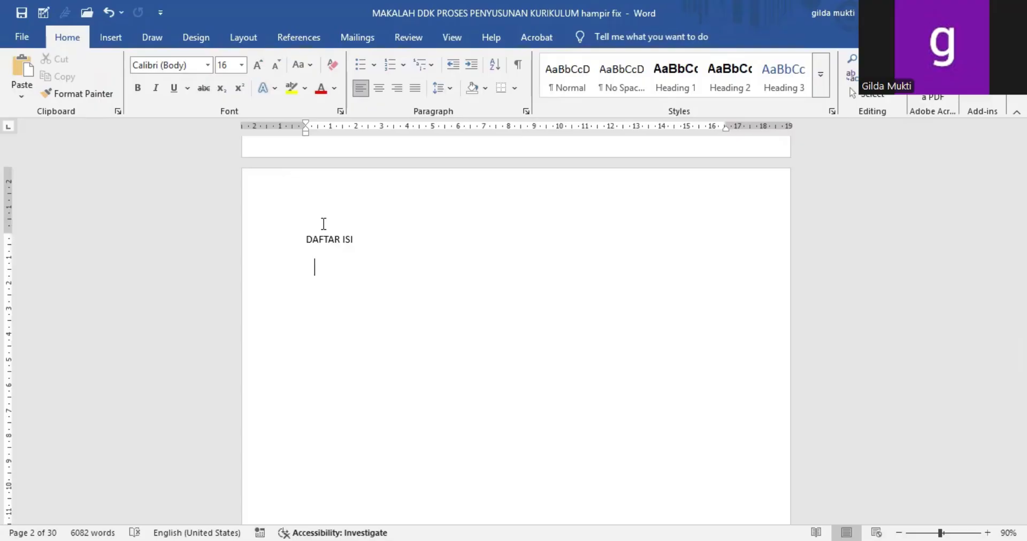
Step: Examine the unstyled DAFTAR ISI and BAB I PENDAHULUAN titles and how they follow the cover page
{"action": "left_click_drag", "start_coordinate": [305, 238], "coordinate": [361, 251]}
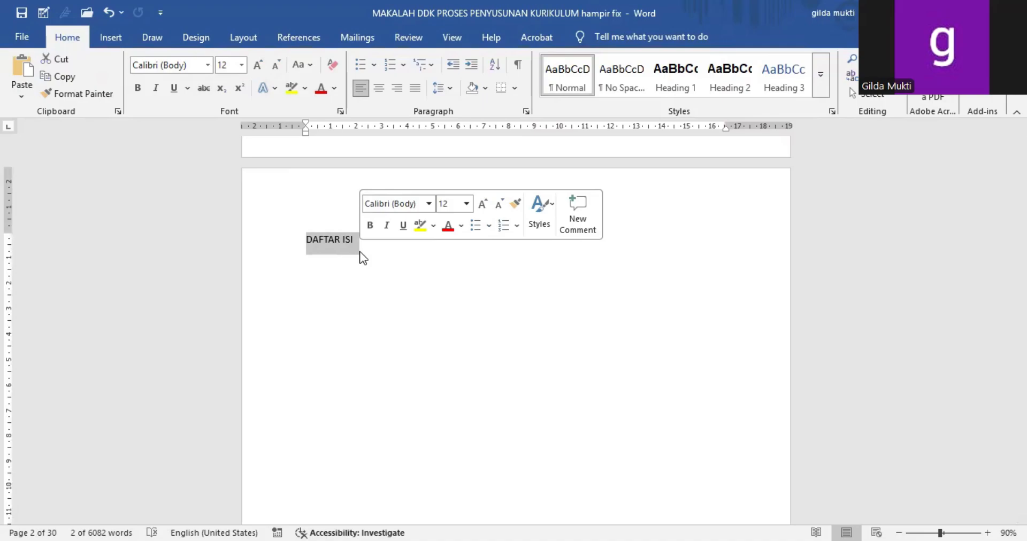
{"action": "key", "text": "Delete"}
{"action": "scroll", "coordinate": [453, 350], "scroll_direction": "down", "scroll_amount": 8}
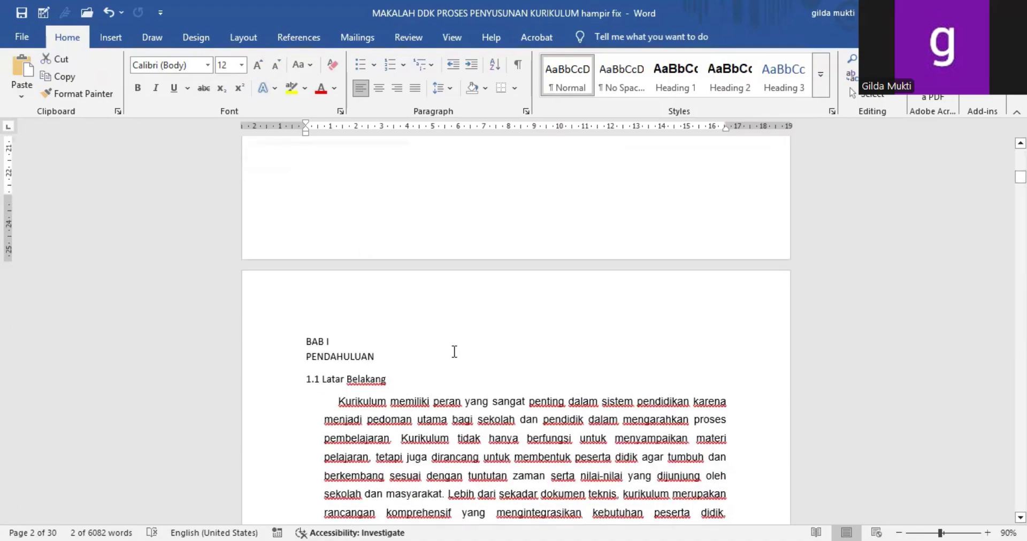
{"action": "left_click_drag", "start_coordinate": [303, 342], "coordinate": [385, 364]}
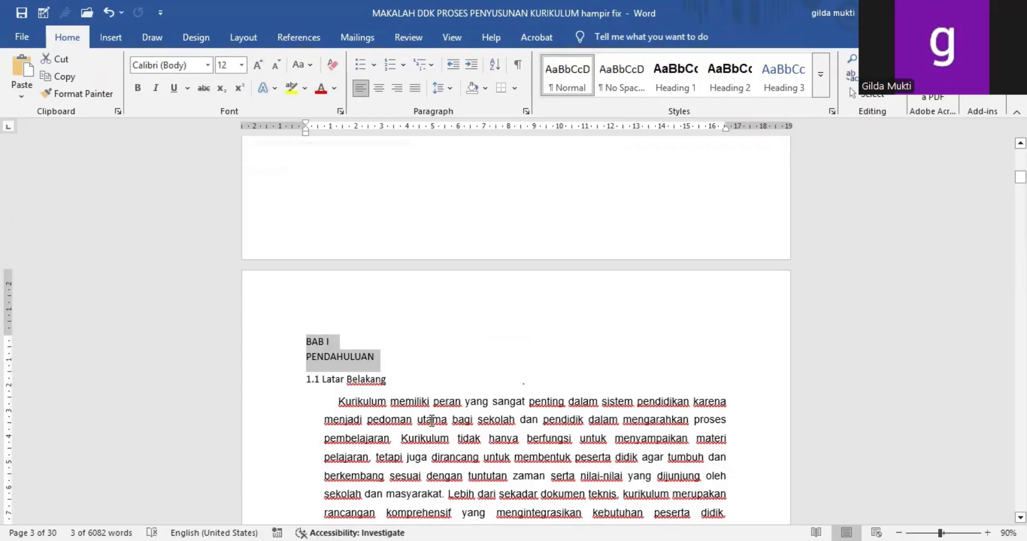
{"action": "left_click", "coordinate": [448, 248]}
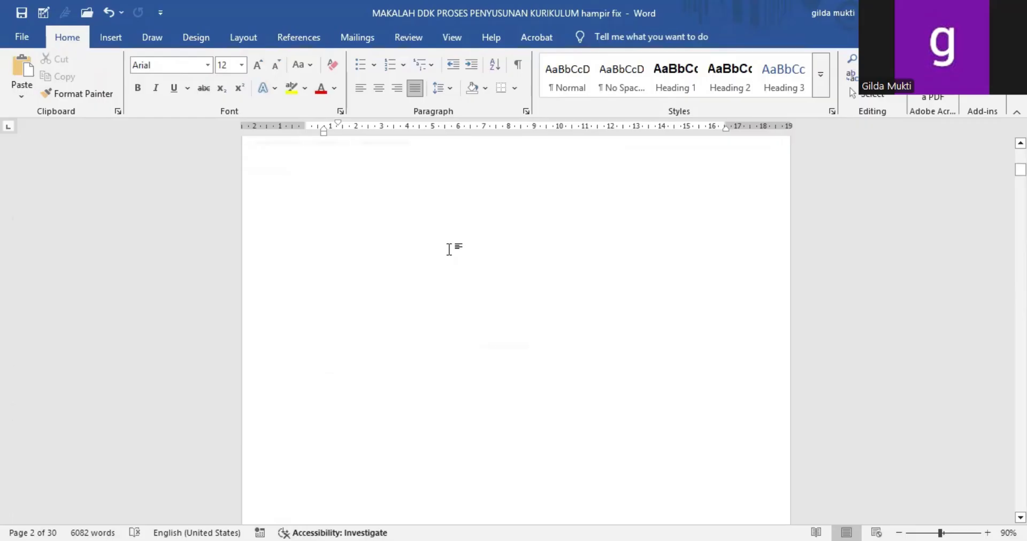
{"action": "scroll", "coordinate": [449, 249], "scroll_direction": "up", "scroll_amount": 3}
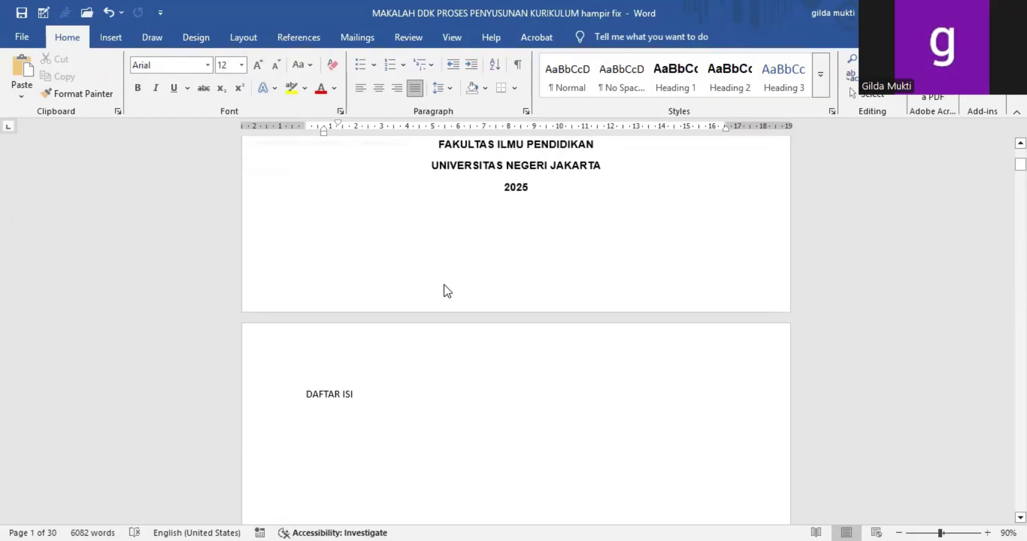
{"action": "scroll", "coordinate": [445, 286], "scroll_direction": "up", "scroll_amount": 5}
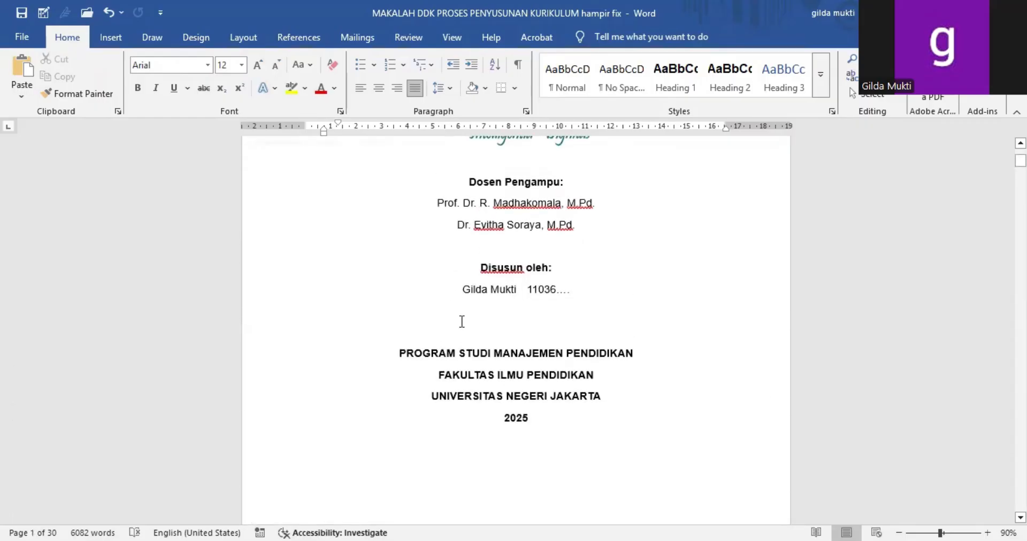
{"action": "scroll", "coordinate": [461, 322], "scroll_direction": "down", "scroll_amount": 6}
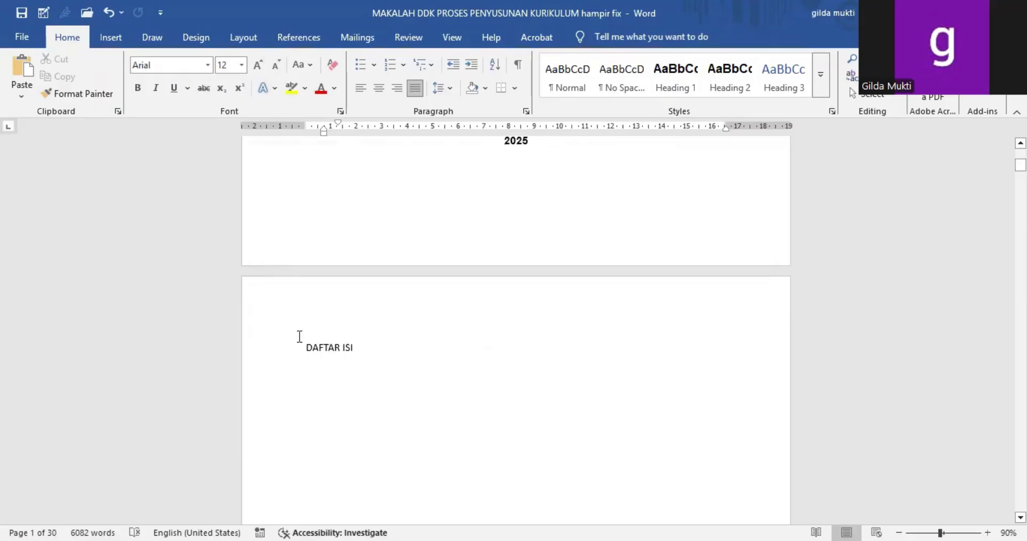
{"action": "scroll", "coordinate": [346, 367], "scroll_direction": "down", "scroll_amount": 1}
{"action": "scroll", "coordinate": [347, 368], "scroll_direction": "down", "scroll_amount": 1}
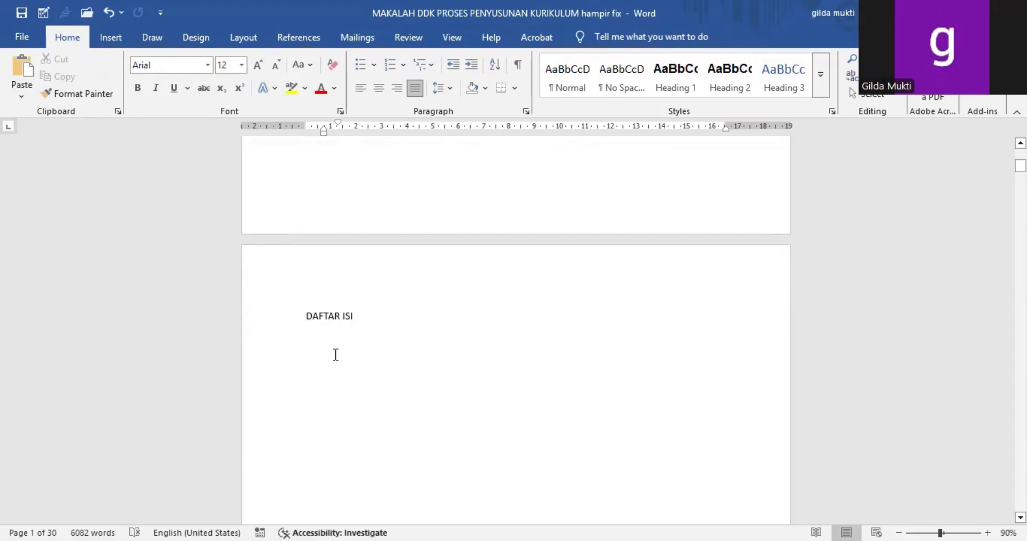
Step: Apply the Heading 1 style to the DAFTAR ISI title on page 2
{"action": "left_click_drag", "start_coordinate": [304, 316], "coordinate": [360, 320]}
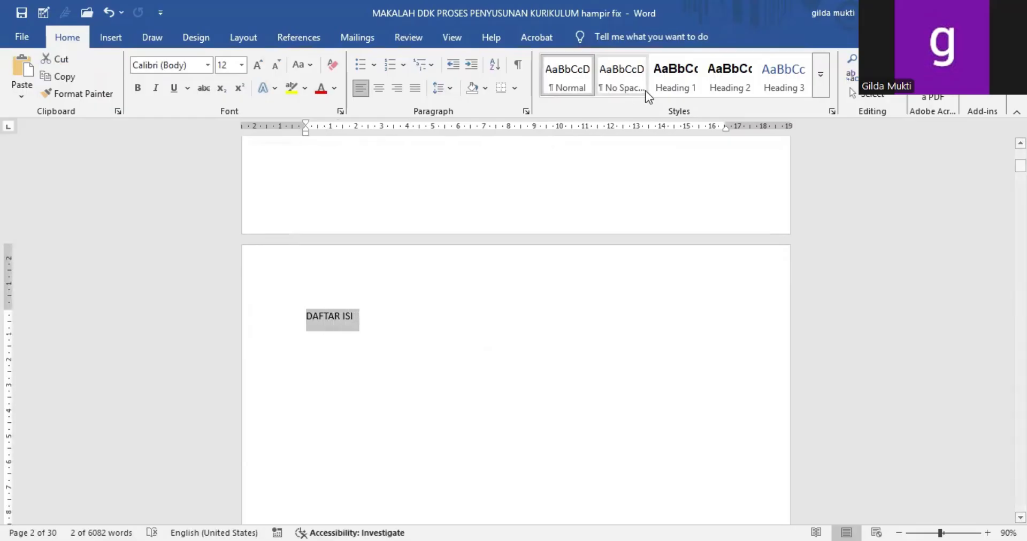
{"action": "left_click", "coordinate": [672, 87]}
{"action": "left_click", "coordinate": [672, 86]}
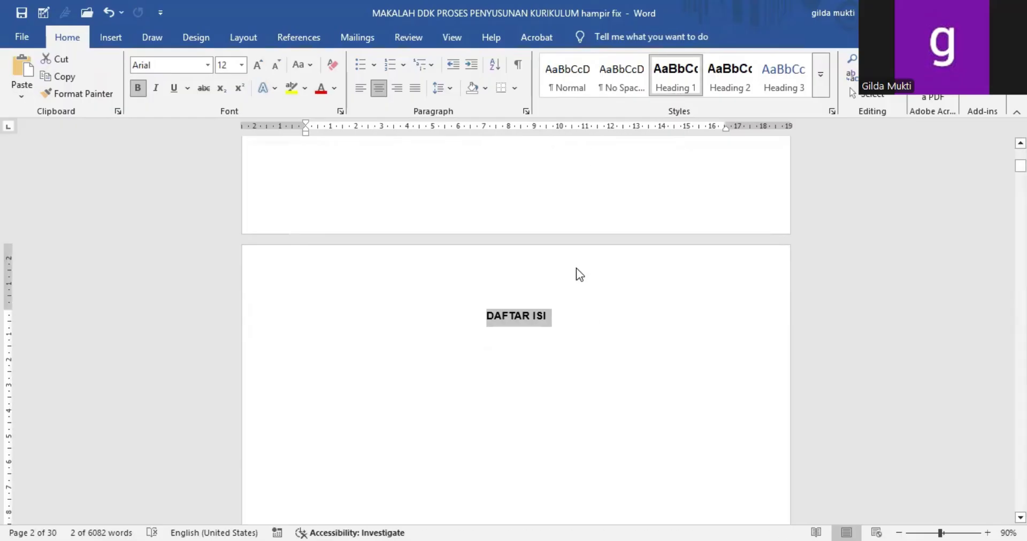
Step: Review the Heading 1 style's font, alignment and document scope settings and accept them
{"action": "right_click", "coordinate": [672, 80]}
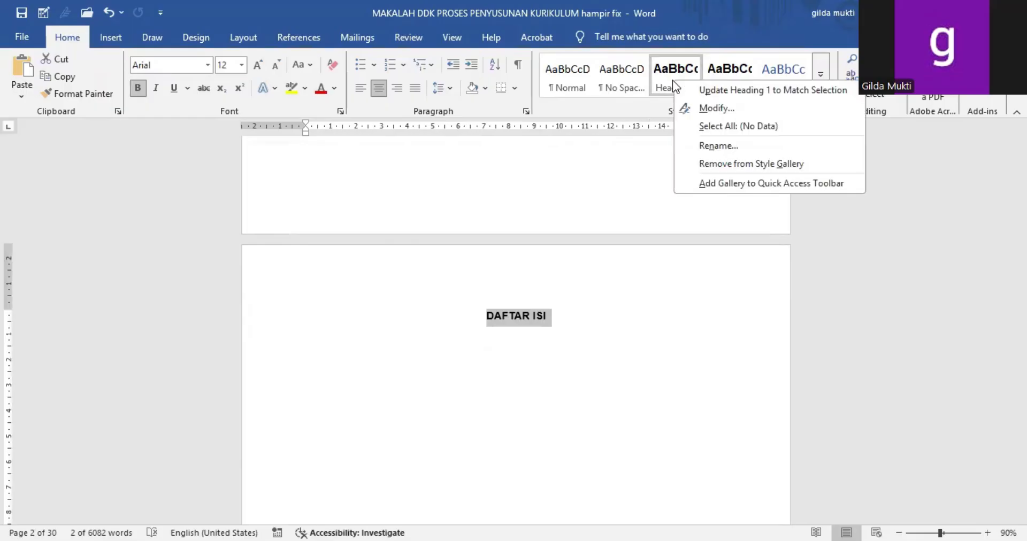
{"action": "left_click", "coordinate": [692, 115]}
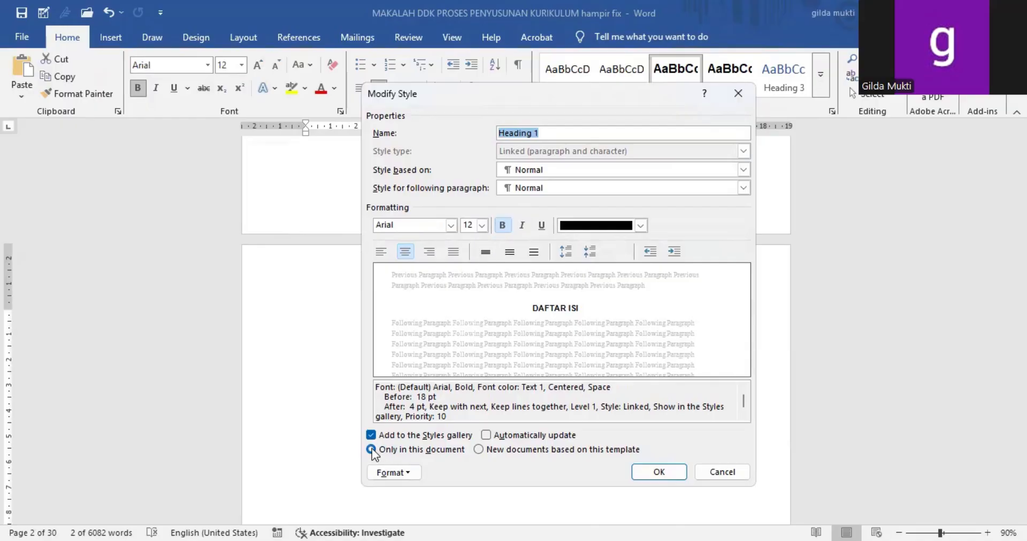
{"action": "left_click", "coordinate": [653, 469]}
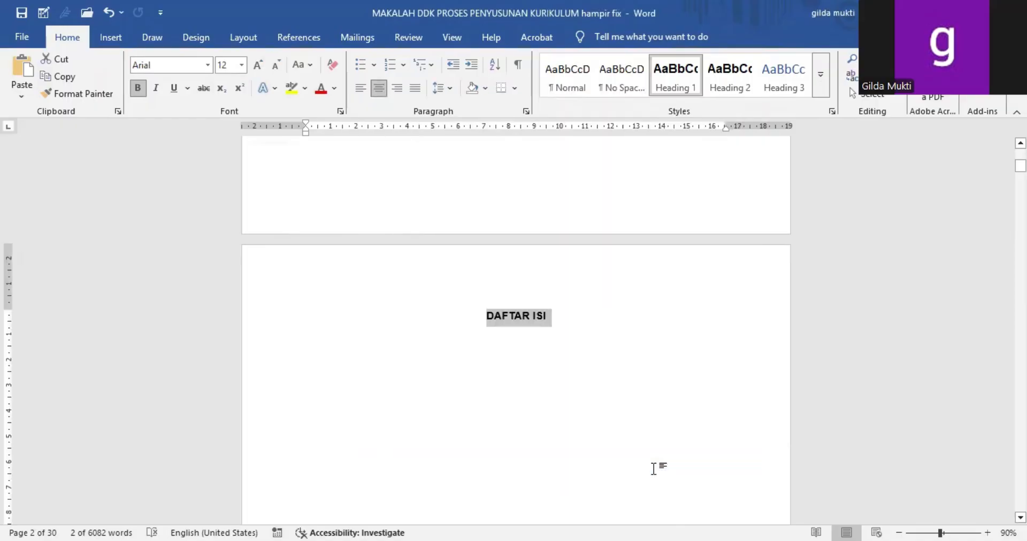
{"action": "left_click", "coordinate": [532, 349]}
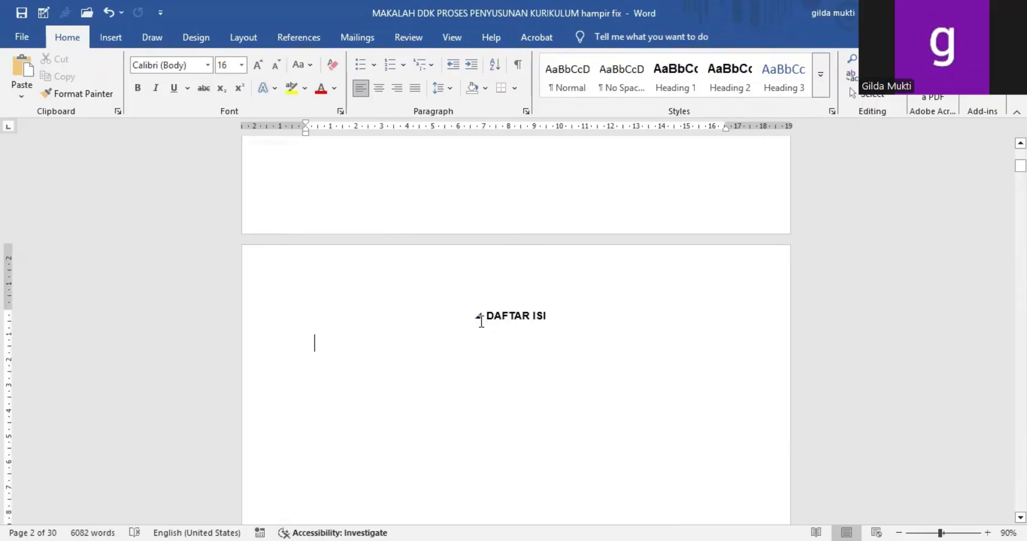
Step: Apply the Heading 1 style to both lines of the BAB I PENDAHULUAN chapter title
{"action": "scroll", "coordinate": [495, 369], "scroll_direction": "down", "scroll_amount": 10}
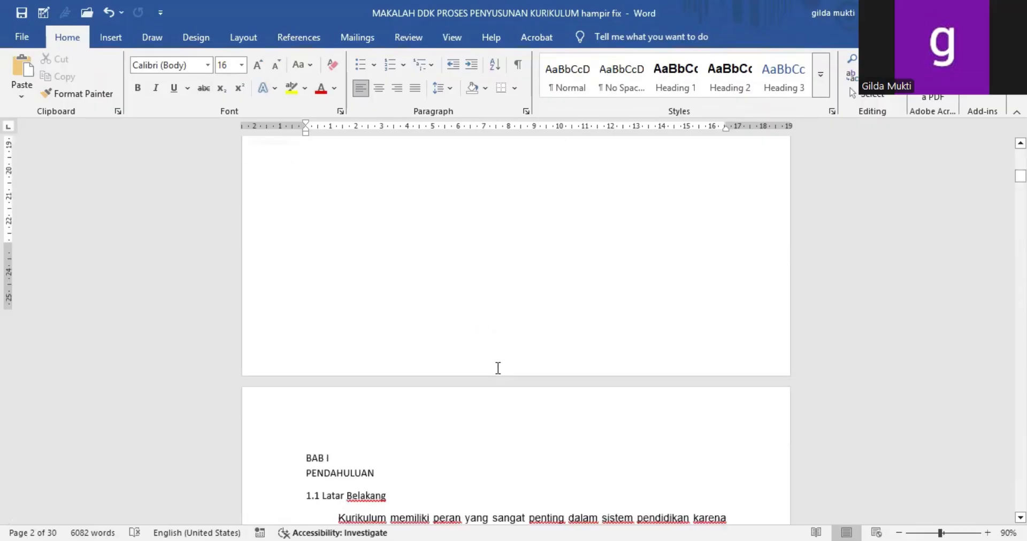
{"action": "scroll", "coordinate": [498, 368], "scroll_direction": "down", "scroll_amount": 3}
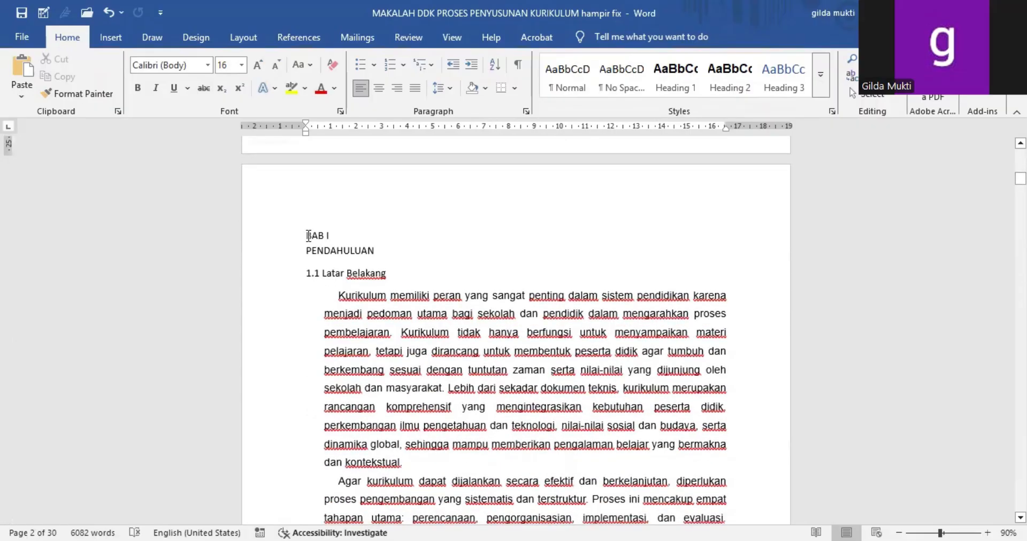
{"action": "left_click_drag", "start_coordinate": [308, 236], "coordinate": [382, 258]}
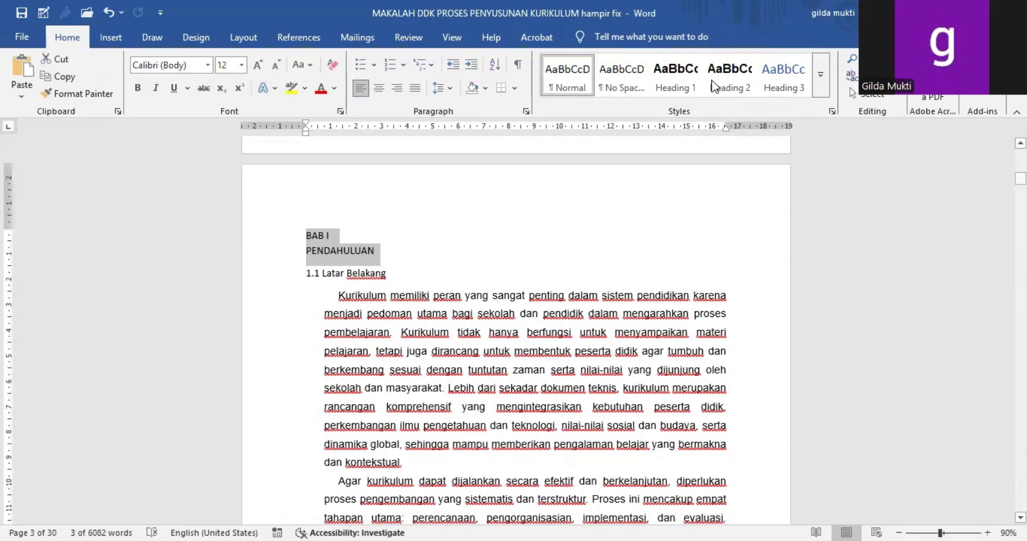
{"action": "left_click", "coordinate": [682, 87]}
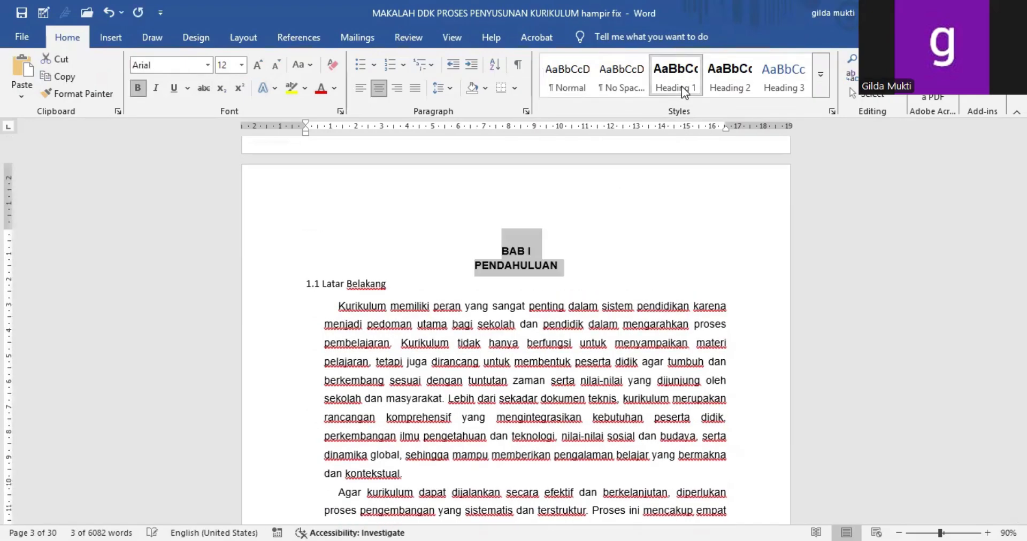
Step: Merge BAB I and PENDAHULUAN into one heading paragraph, separated by a manual line break
{"action": "left_click", "coordinate": [480, 265]}
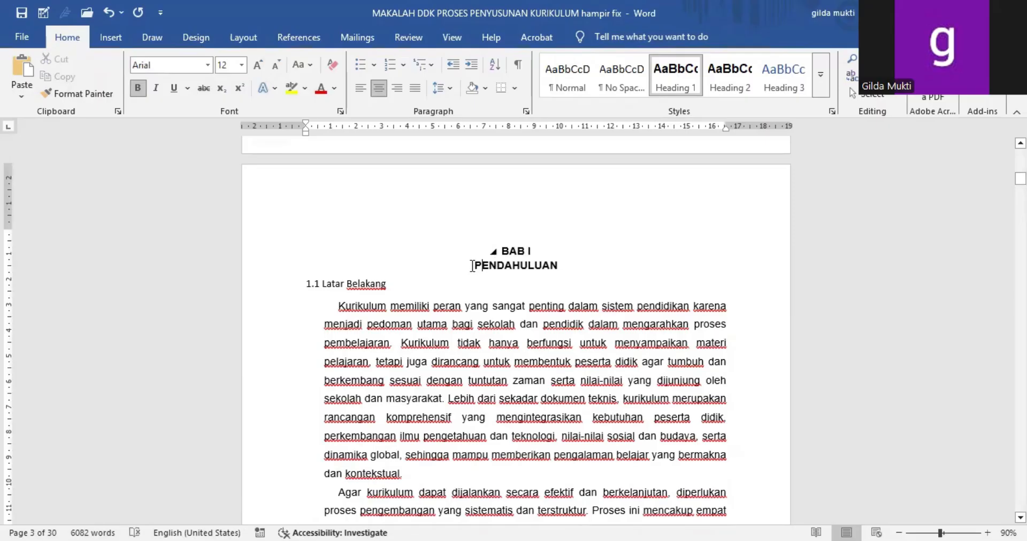
{"action": "key", "text": "BackSpace"}
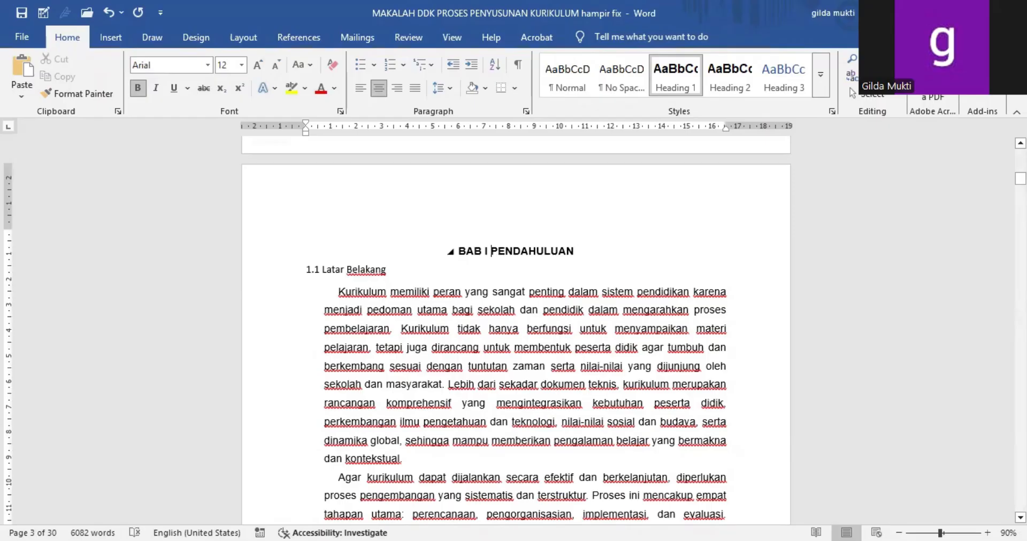
{"action": "key", "text": "shift+Return"}
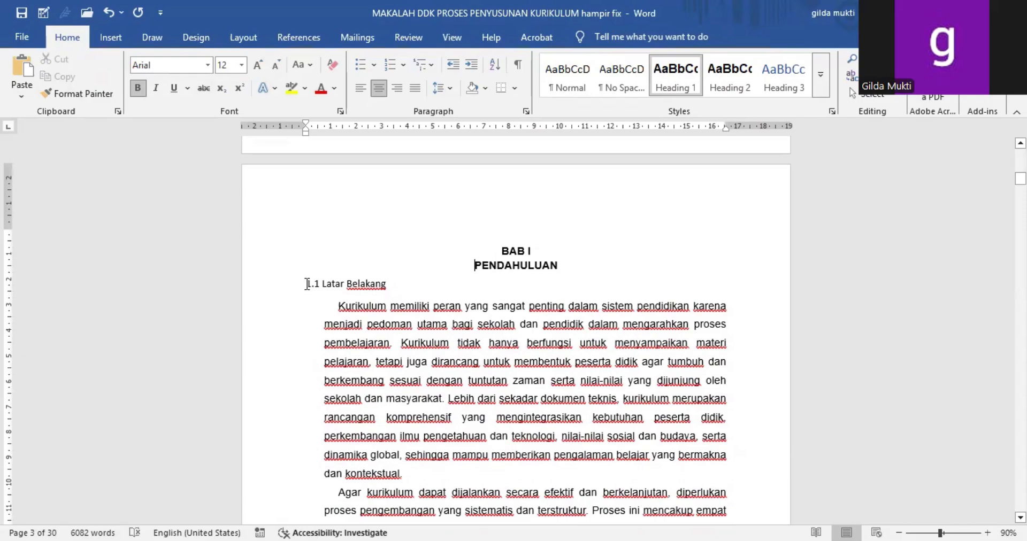
Step: Apply the Heading 2 style to the subheading 1.1 Latar Belakang
{"action": "left_click_drag", "start_coordinate": [307, 283], "coordinate": [382, 284]}
{"action": "left_click_drag", "start_coordinate": [393, 283], "coordinate": [394, 289]}
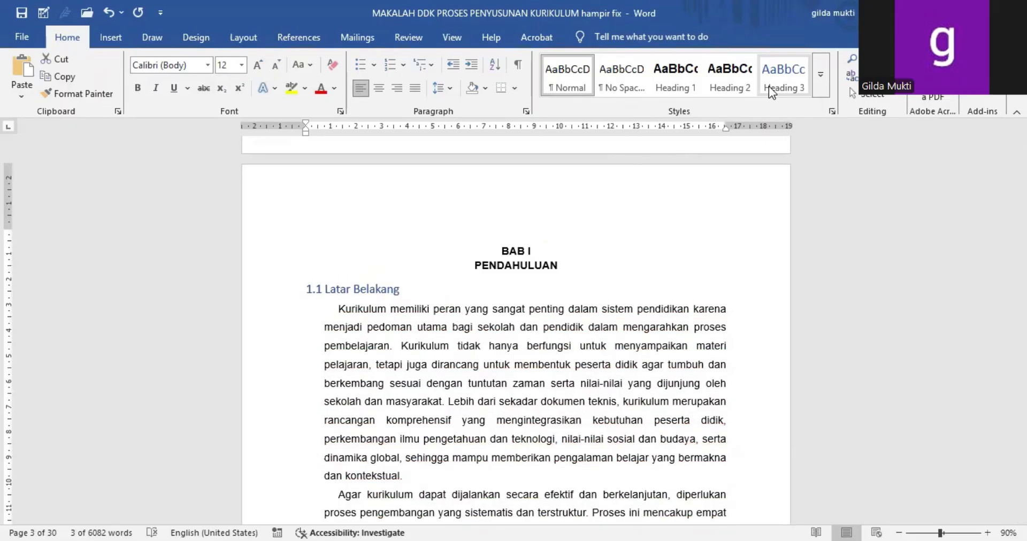
{"action": "left_click", "coordinate": [729, 85]}
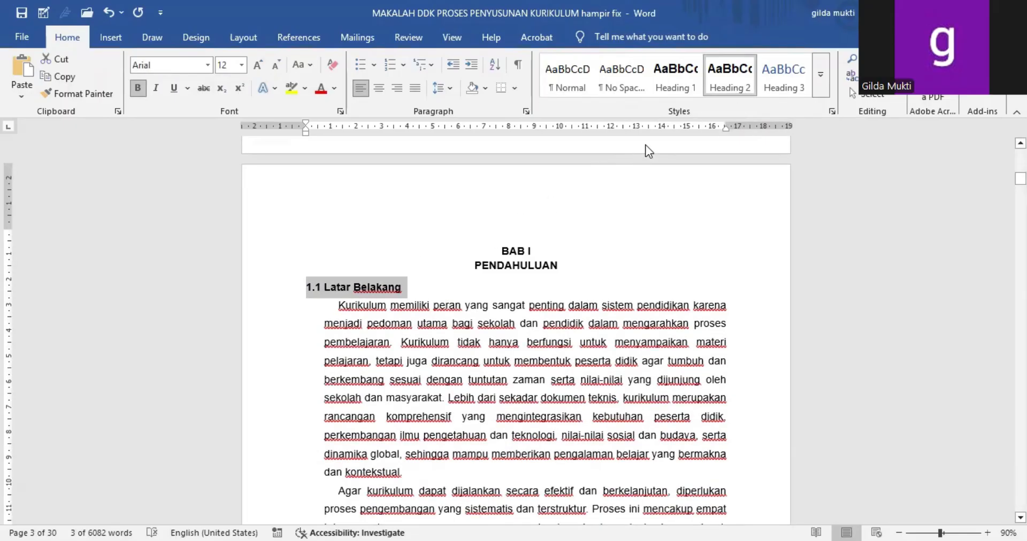
Step: Review the Heading 2 style's font and alignment settings and accept them
{"action": "right_click", "coordinate": [727, 87]}
{"action": "left_click", "coordinate": [742, 109]}
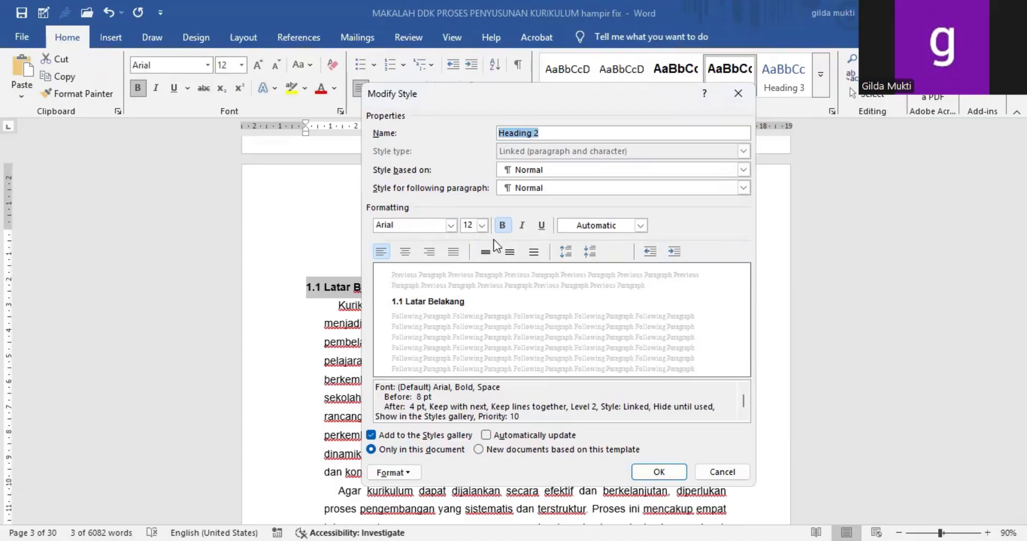
{"action": "left_click", "coordinate": [381, 252]}
{"action": "left_click", "coordinate": [381, 251]}
{"action": "left_click", "coordinate": [519, 227]}
{"action": "left_click", "coordinate": [641, 474]}
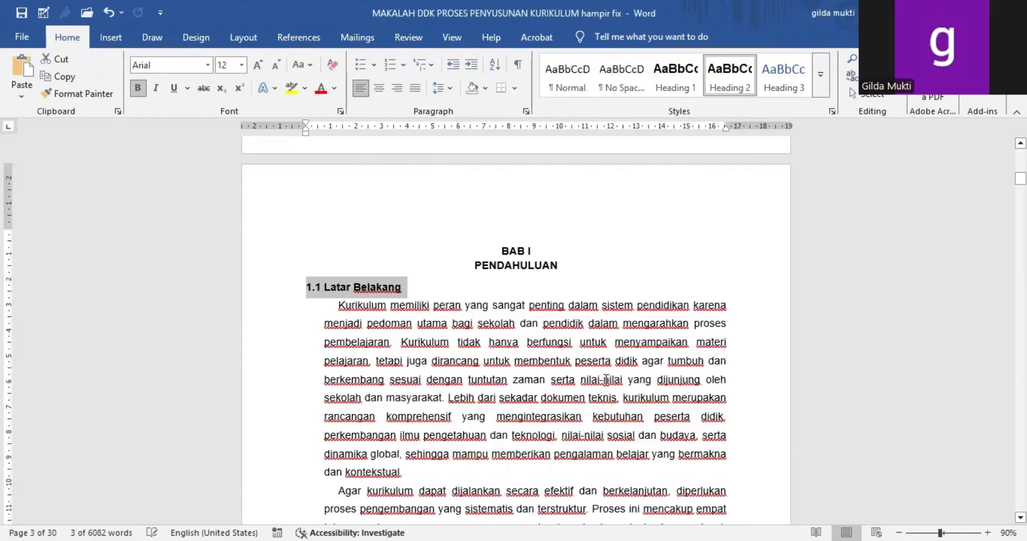
Step: Review the chapter titles and subheadings throughout the paper, from 1.2 Tujuan to chapter BAB II, and return to the cover page
{"action": "scroll", "coordinate": [604, 379], "scroll_direction": "down", "scroll_amount": 10}
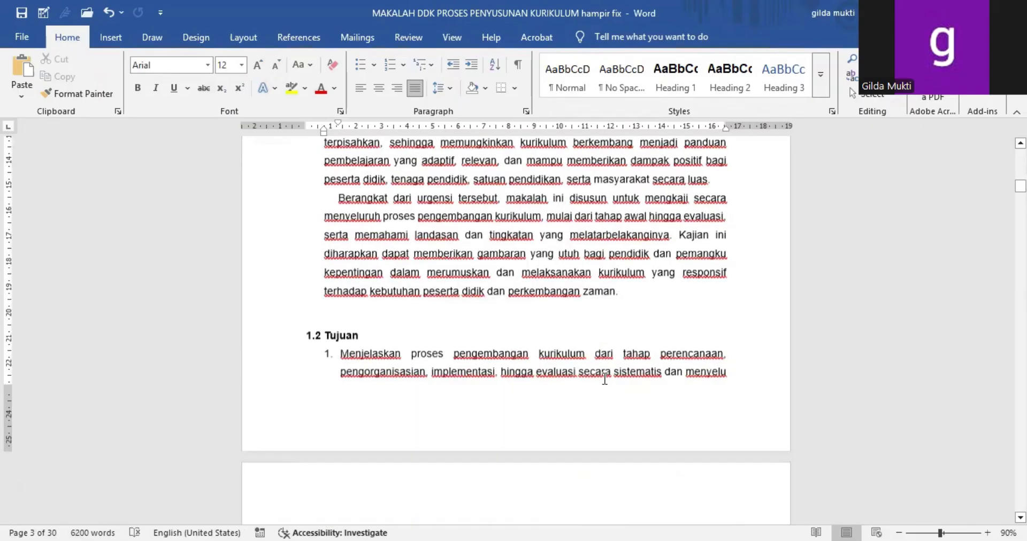
{"action": "left_click", "coordinate": [314, 333]}
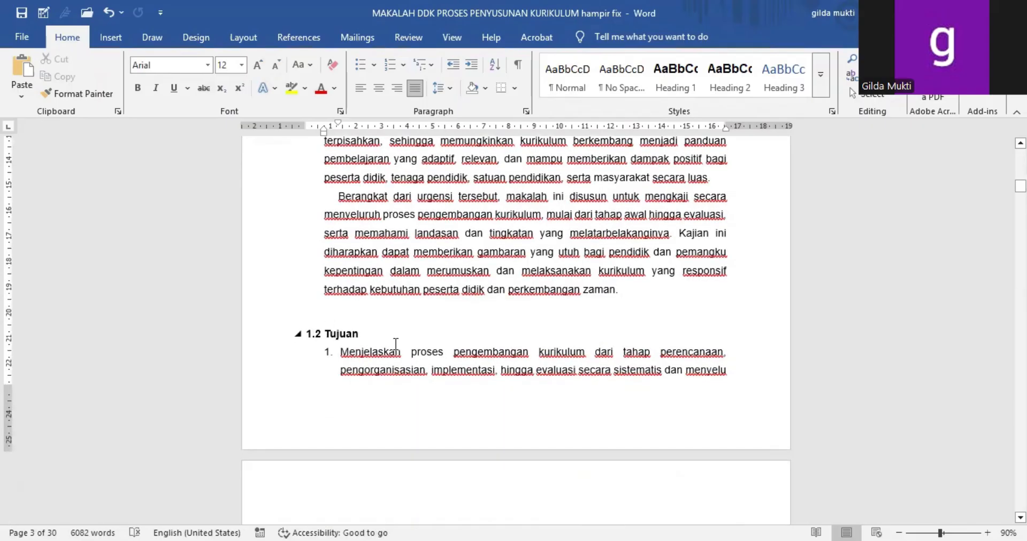
{"action": "scroll", "coordinate": [413, 363], "scroll_direction": "down", "scroll_amount": 4}
{"action": "scroll", "coordinate": [414, 362], "scroll_direction": "down", "scroll_amount": 12}
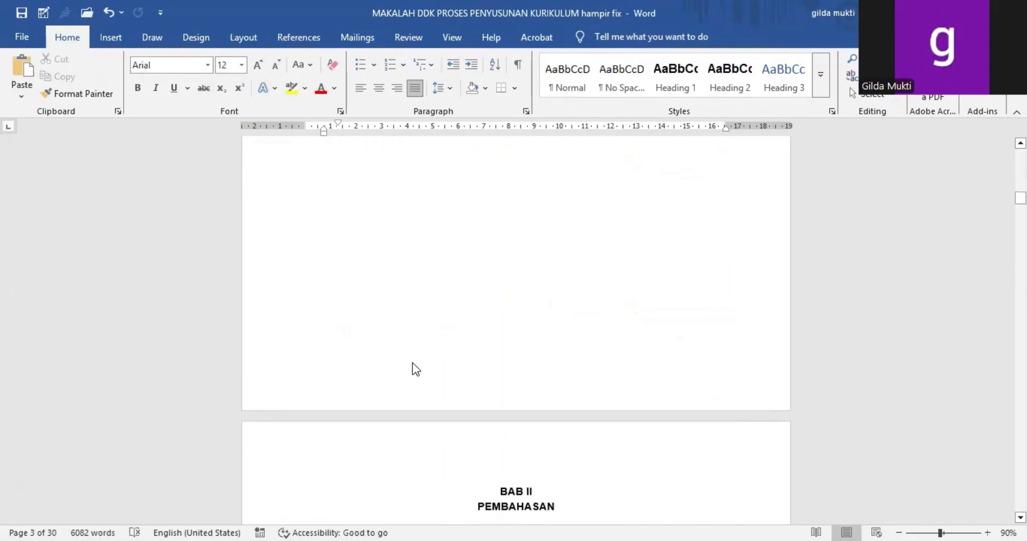
{"action": "scroll", "coordinate": [413, 363], "scroll_direction": "down", "scroll_amount": 4}
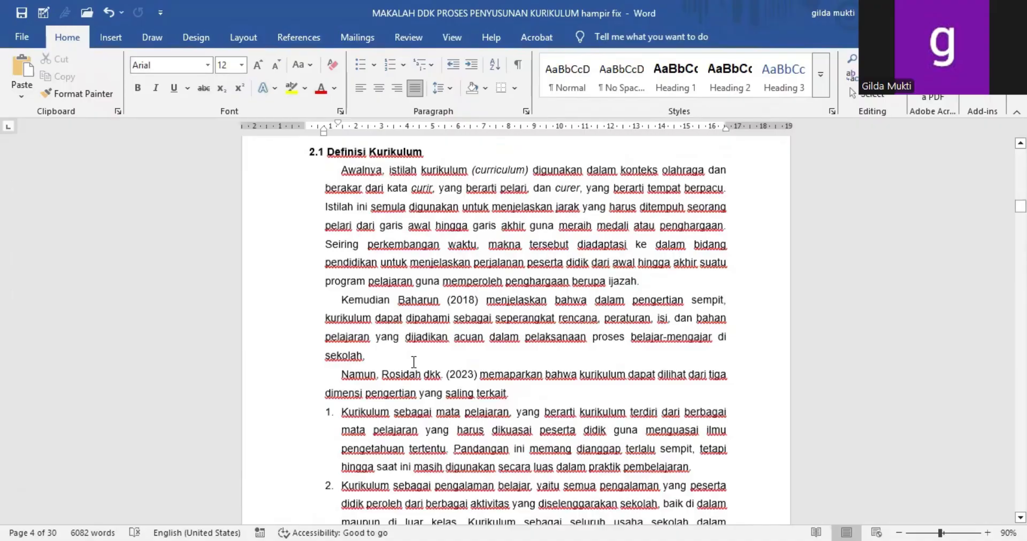
{"action": "scroll", "coordinate": [414, 363], "scroll_direction": "down", "scroll_amount": 14}
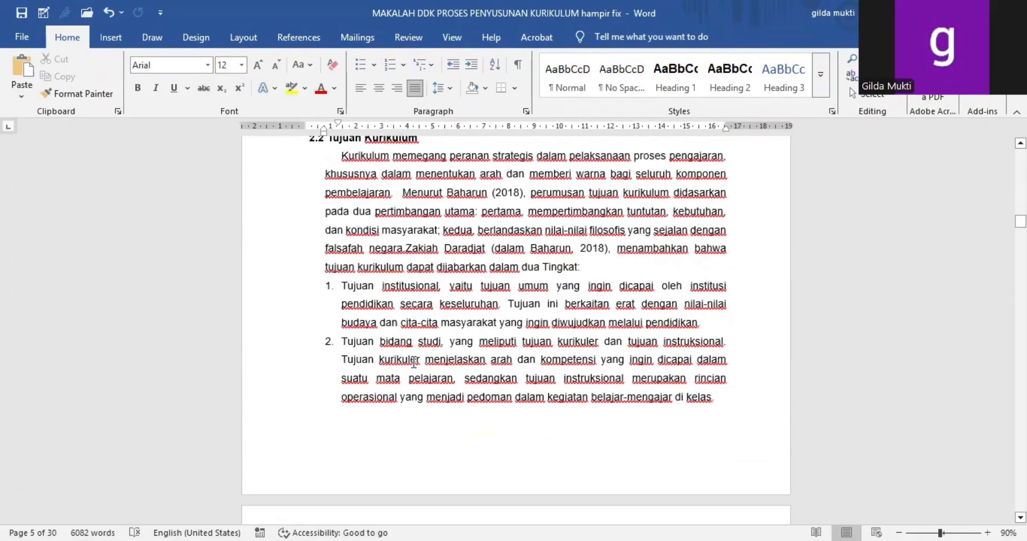
{"action": "scroll", "coordinate": [413, 362], "scroll_direction": "down", "scroll_amount": 4}
{"action": "scroll", "coordinate": [414, 362], "scroll_direction": "up", "scroll_amount": 12}
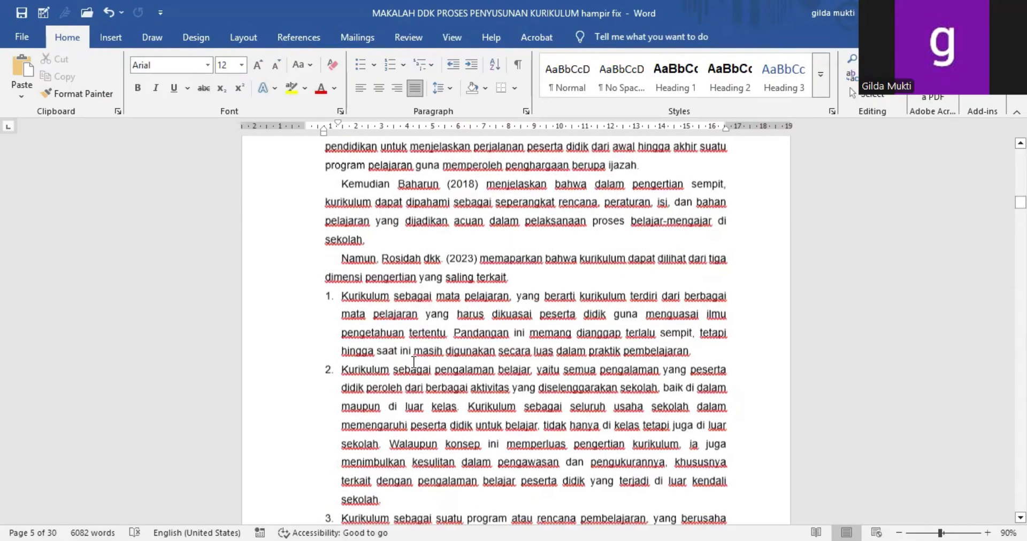
{"action": "scroll", "coordinate": [414, 363], "scroll_direction": "up", "scroll_amount": 20}
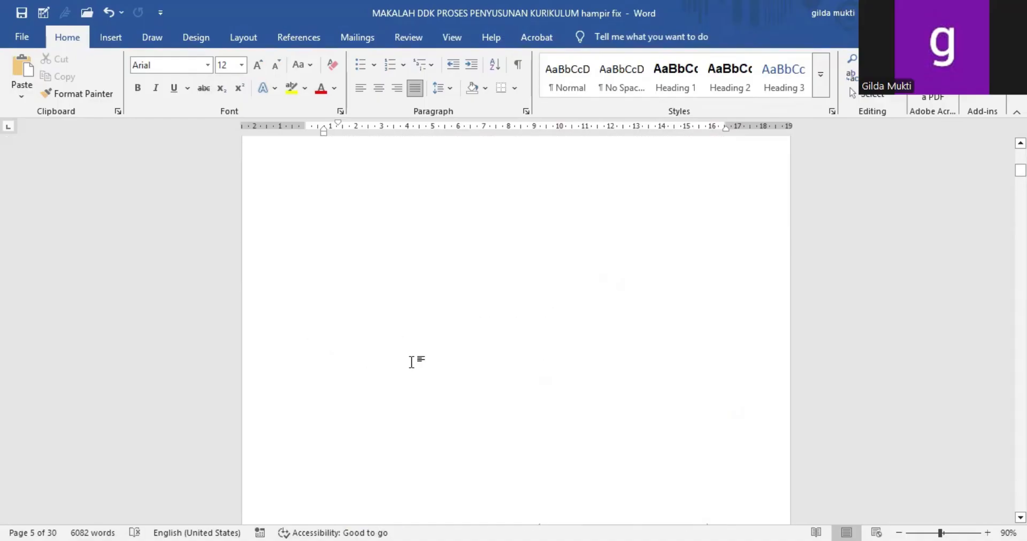
{"action": "scroll", "coordinate": [412, 362], "scroll_direction": "up", "scroll_amount": 20}
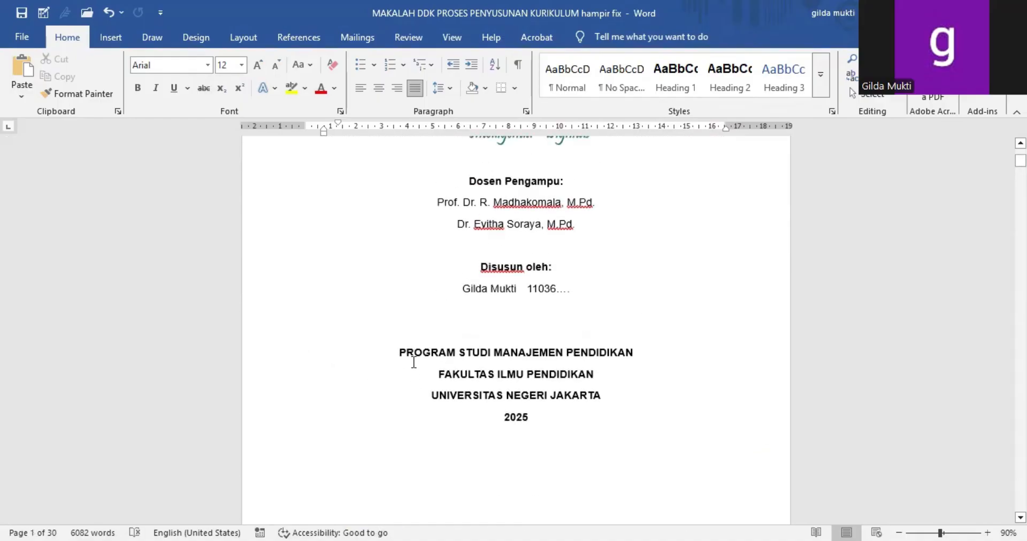
{"action": "scroll", "coordinate": [413, 363], "scroll_direction": "up", "scroll_amount": 8}
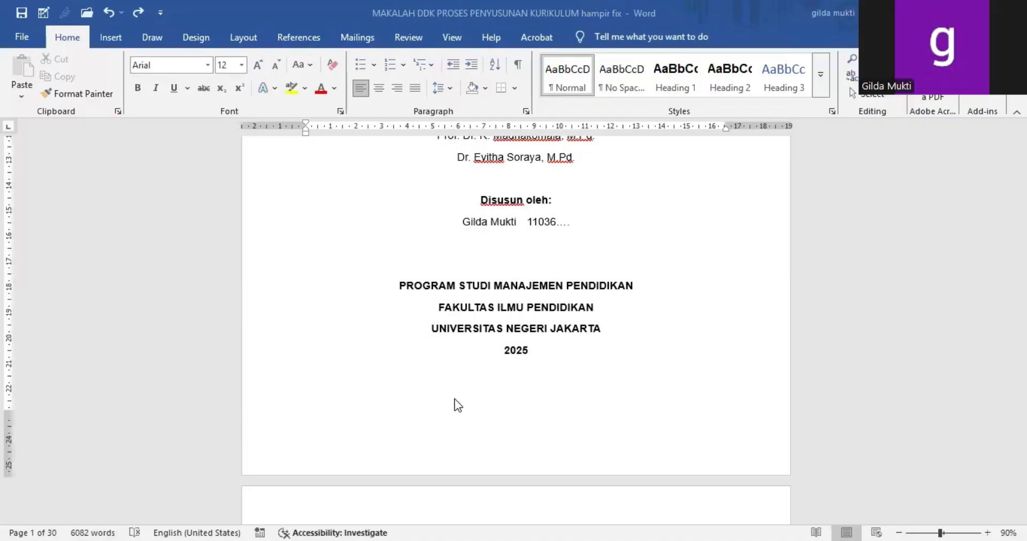
Step: Insert a centred Plain Number 2 page number at the bottom of the pages, starting from the cover page's footer
{"action": "left_click", "coordinate": [492, 417]}
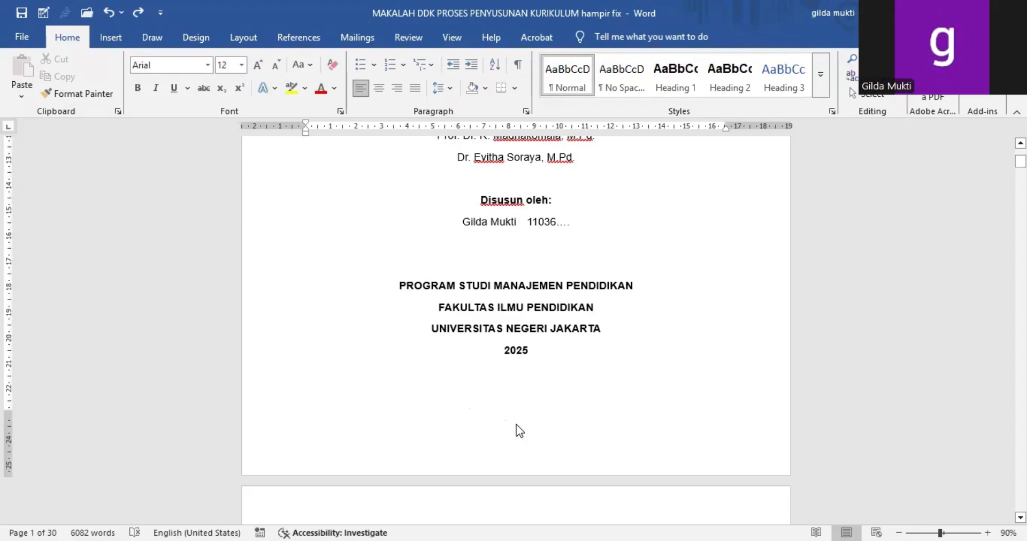
{"action": "double_click", "coordinate": [517, 424]}
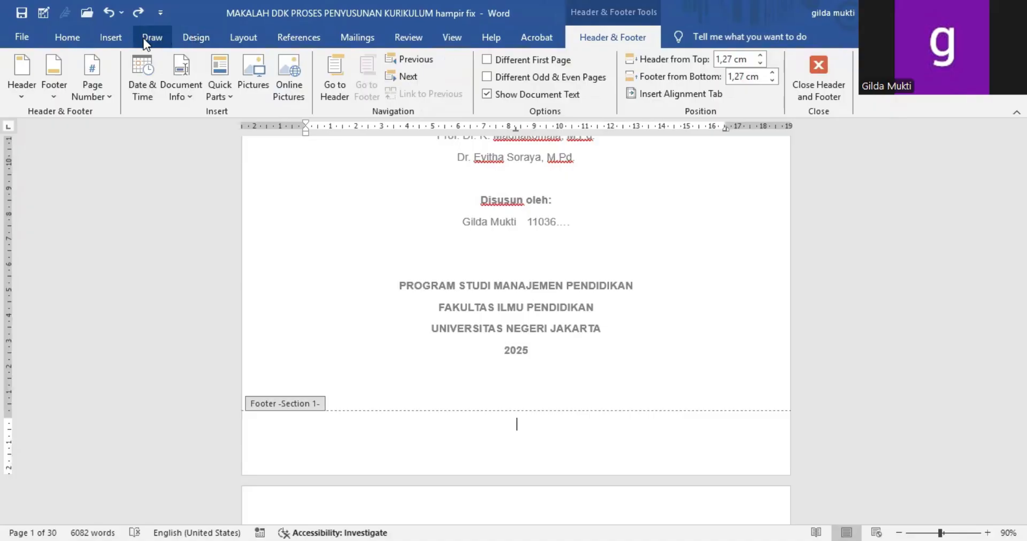
{"action": "left_click", "coordinate": [104, 74]}
{"action": "mouse_move", "coordinate": [120, 133]}
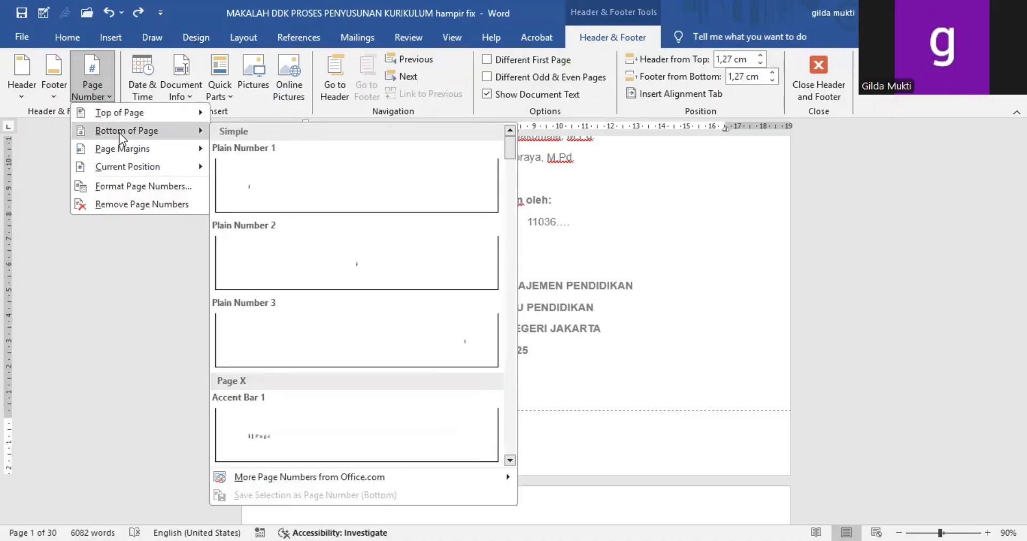
{"action": "left_click", "coordinate": [242, 255]}
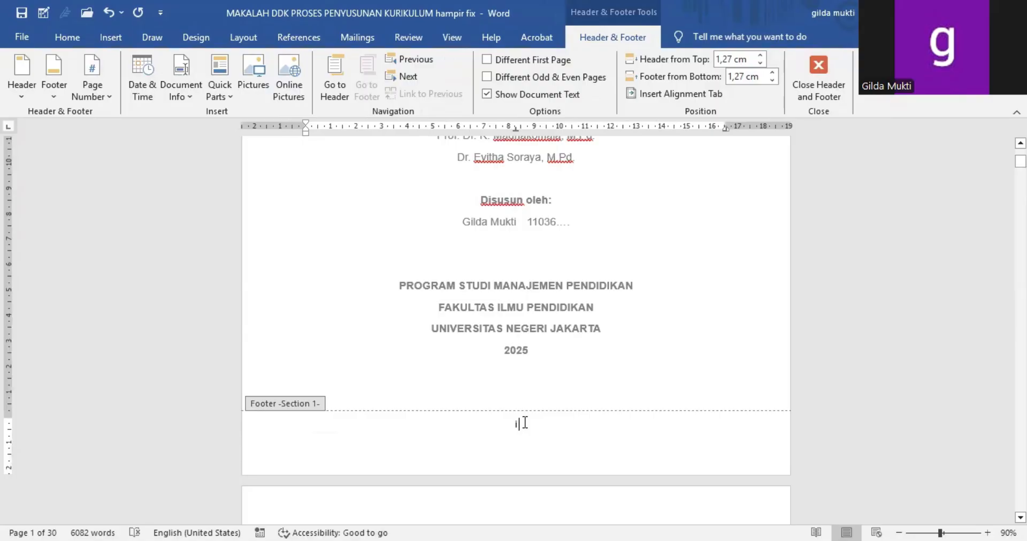
Step: Give Section 1 a different first page to keep the cover unnumbered, and check the footers of the cover and DAFTAR ISI pages
{"action": "left_click", "coordinate": [502, 69]}
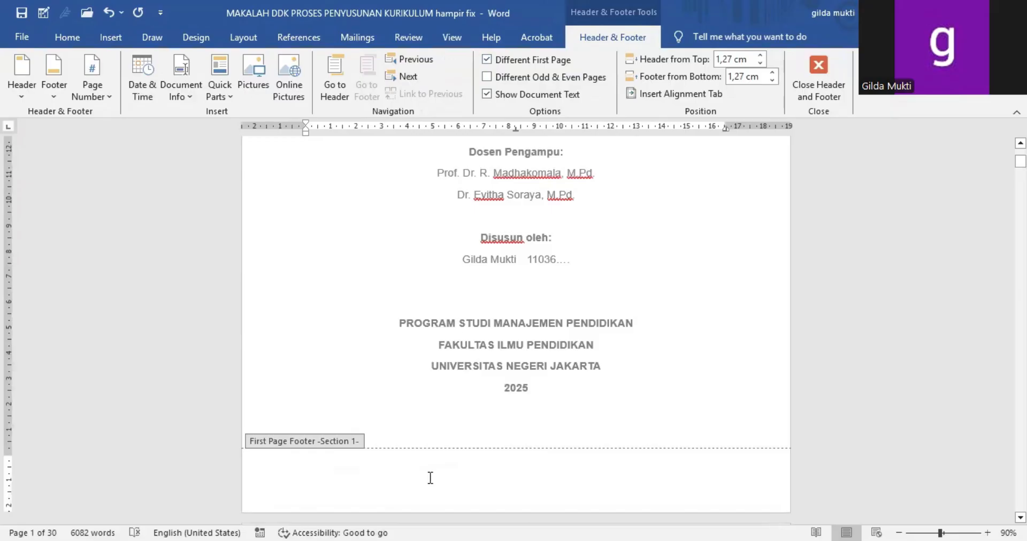
{"action": "scroll", "coordinate": [392, 442], "scroll_direction": "down", "scroll_amount": 3}
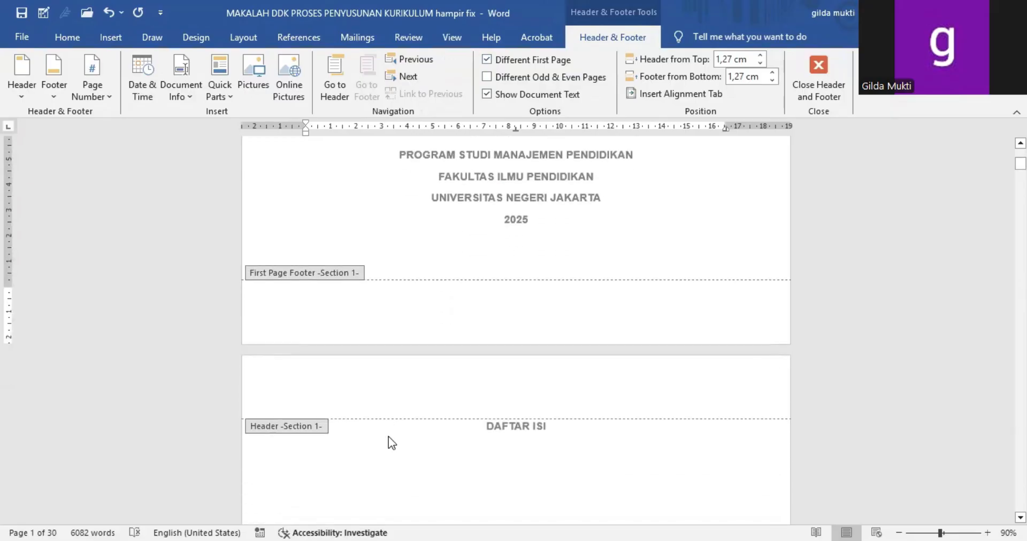
{"action": "scroll", "coordinate": [388, 435], "scroll_direction": "down", "scroll_amount": 6}
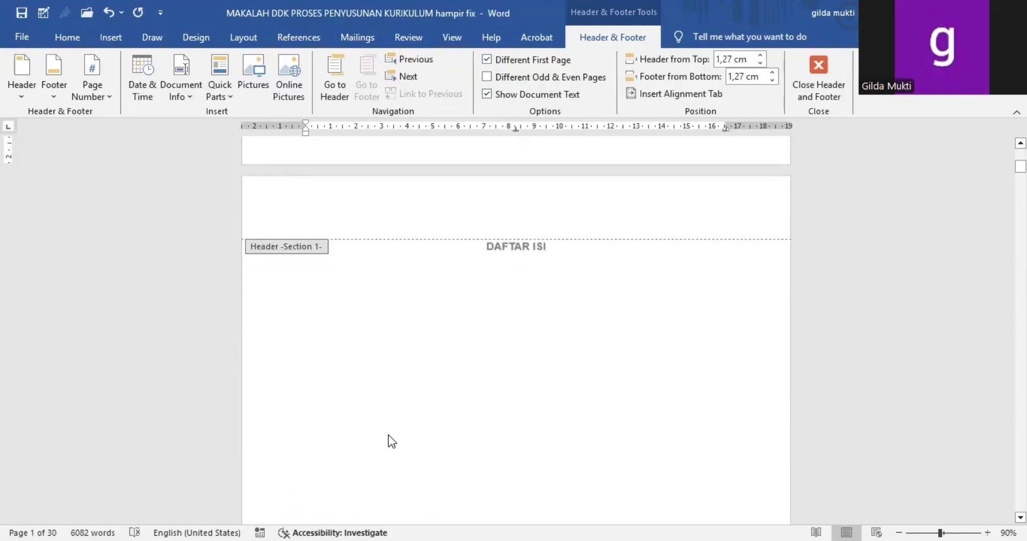
{"action": "scroll", "coordinate": [388, 435], "scroll_direction": "down", "scroll_amount": 1}
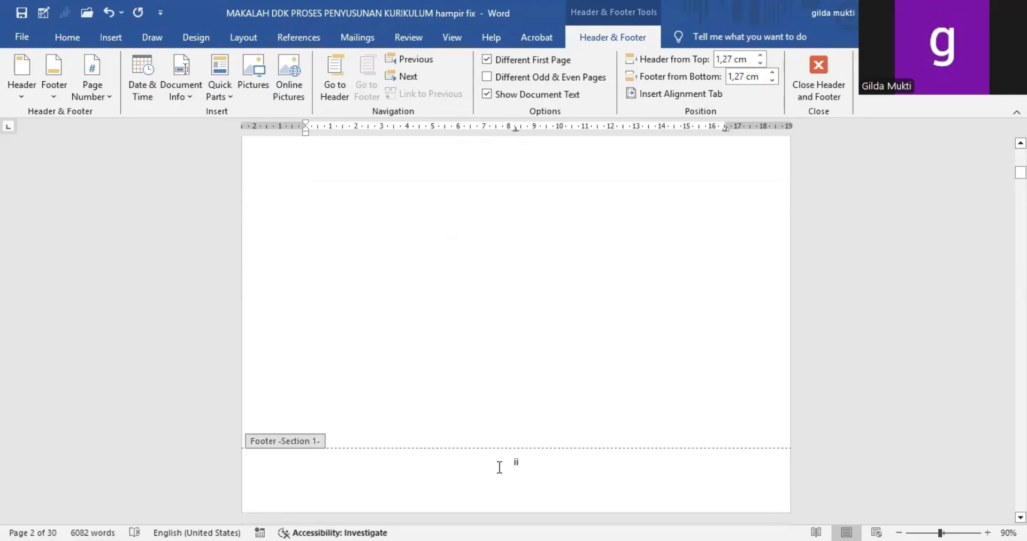
{"action": "left_click", "coordinate": [515, 467]}
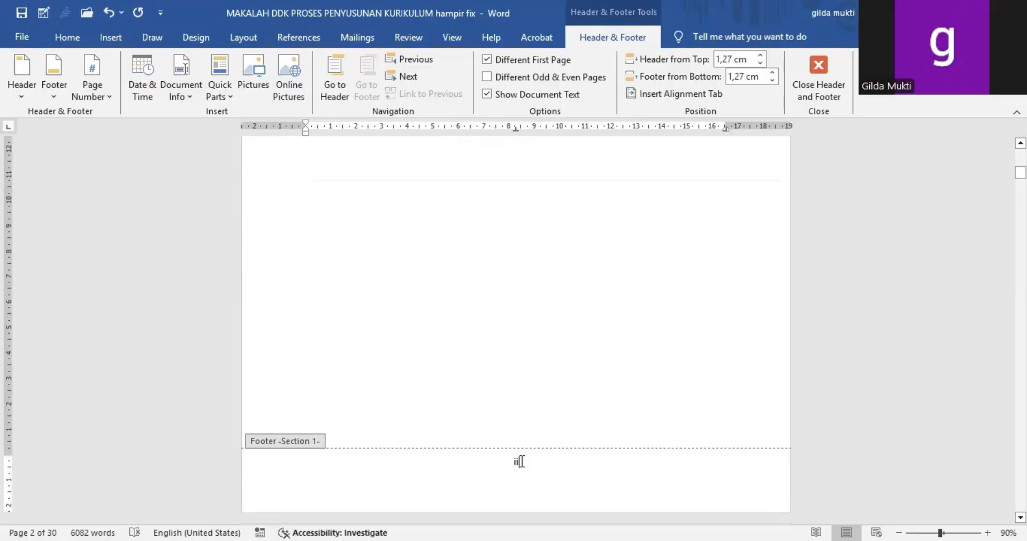
{"action": "scroll", "coordinate": [525, 375], "scroll_direction": "up", "scroll_amount": 10}
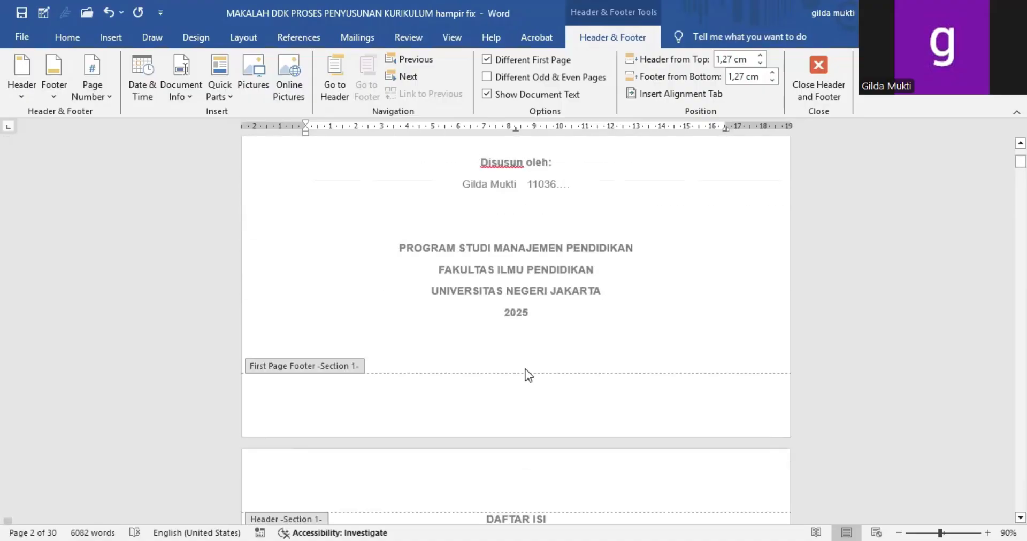
Step: Examine the headers and footers from the DAFTAR ISI page into BAB I, and leave header and footer editing
{"action": "scroll", "coordinate": [528, 375], "scroll_direction": "down", "scroll_amount": 20}
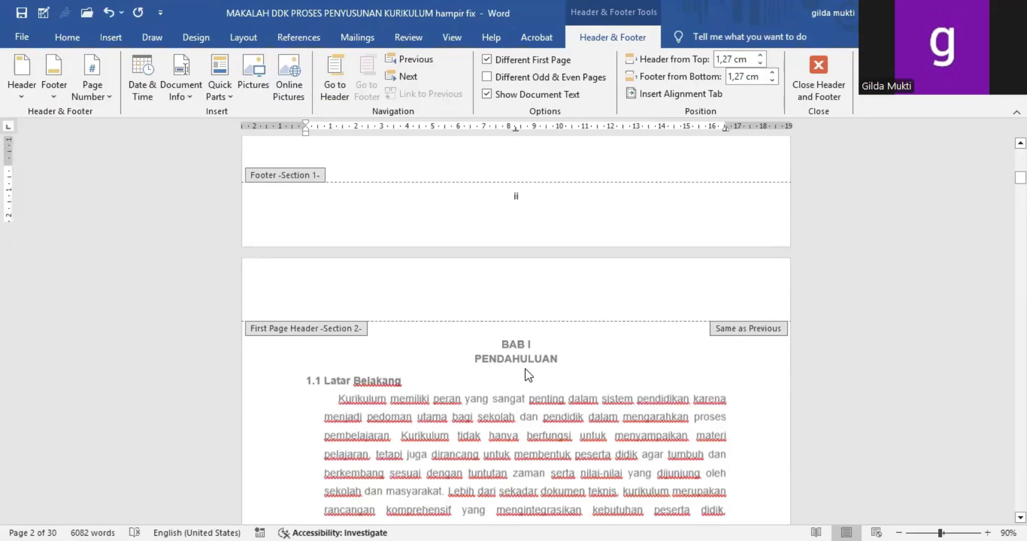
{"action": "scroll", "coordinate": [529, 374], "scroll_direction": "down", "scroll_amount": 10}
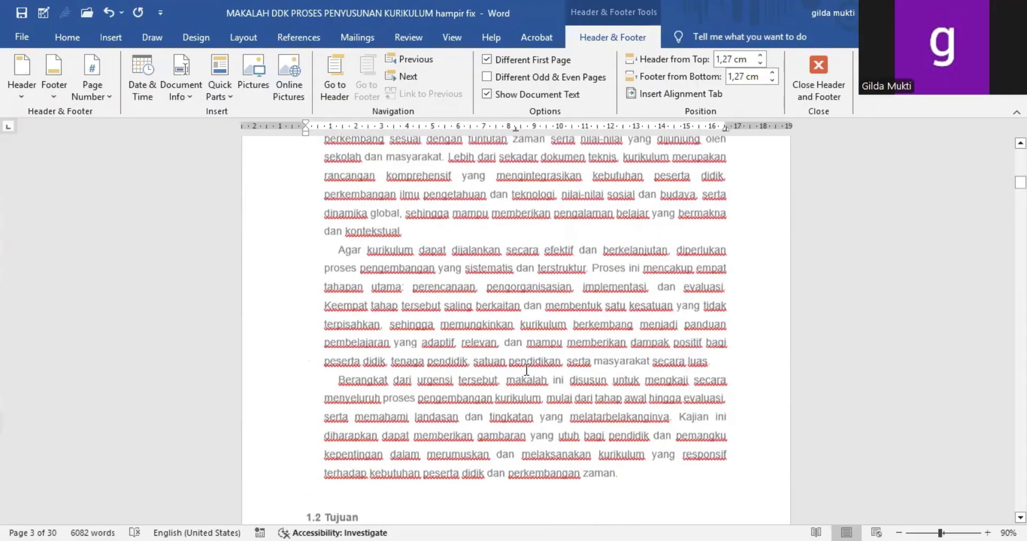
{"action": "scroll", "coordinate": [526, 369], "scroll_direction": "down", "scroll_amount": 5}
{"action": "scroll", "coordinate": [525, 369], "scroll_direction": "up", "scroll_amount": 15}
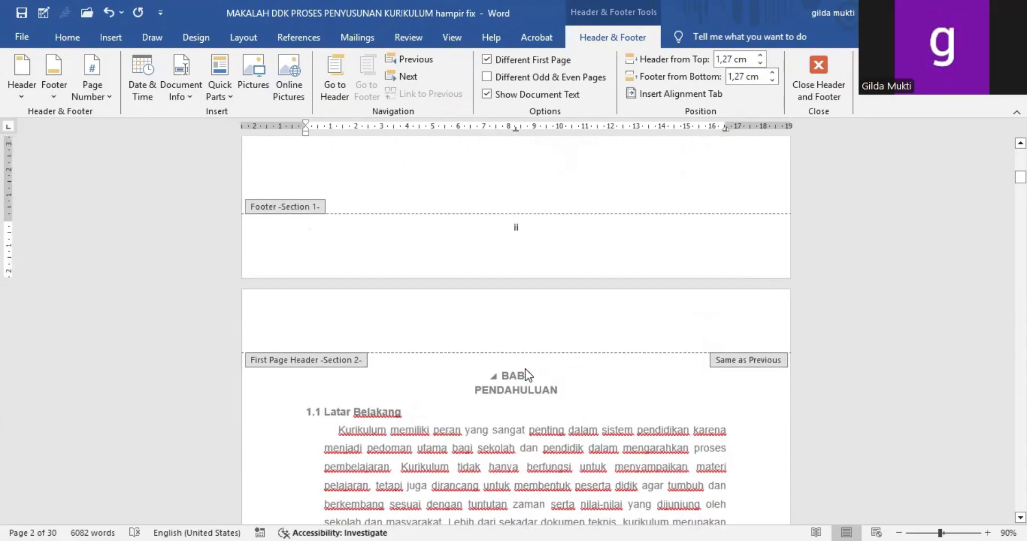
{"action": "scroll", "coordinate": [529, 375], "scroll_direction": "down", "scroll_amount": 2}
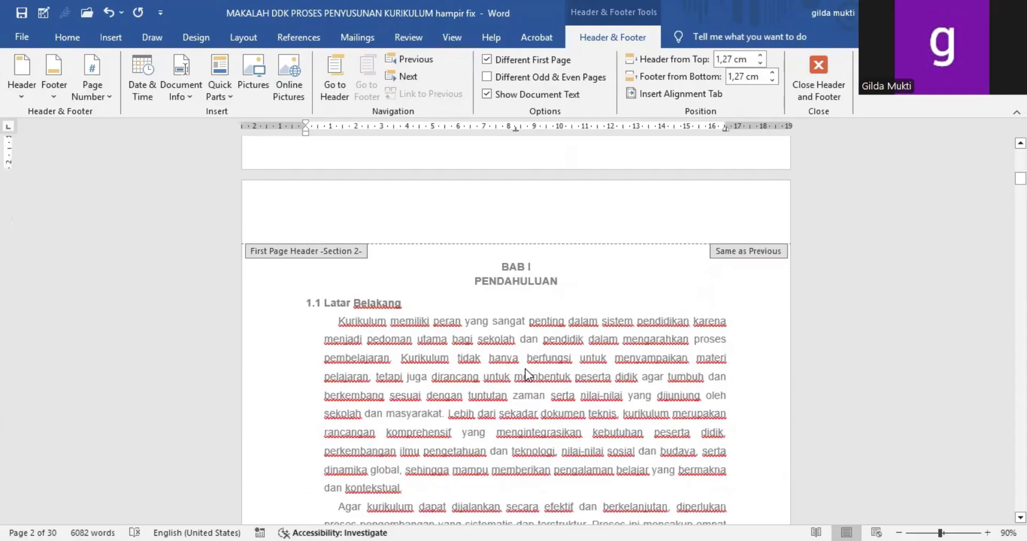
{"action": "scroll", "coordinate": [525, 369], "scroll_direction": "up", "scroll_amount": 2}
{"action": "scroll", "coordinate": [525, 369], "scroll_direction": "down", "scroll_amount": 5}
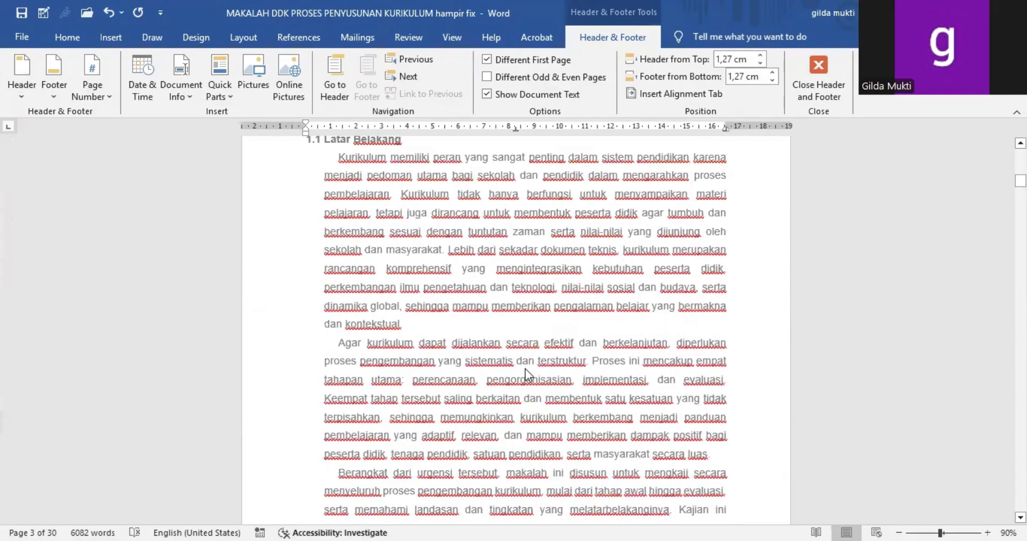
{"action": "scroll", "coordinate": [525, 369], "scroll_direction": "up", "scroll_amount": 6}
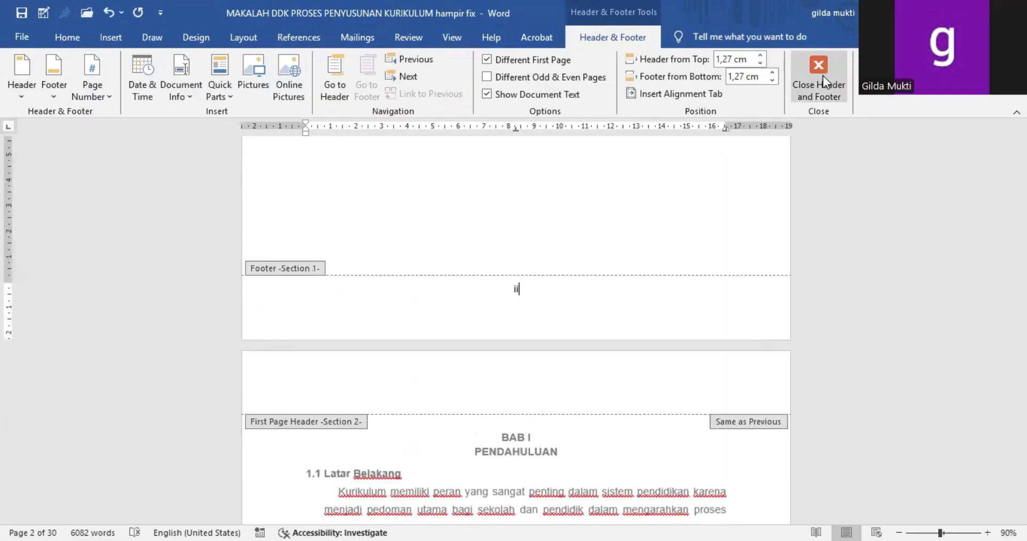
{"action": "left_click", "coordinate": [820, 75]}
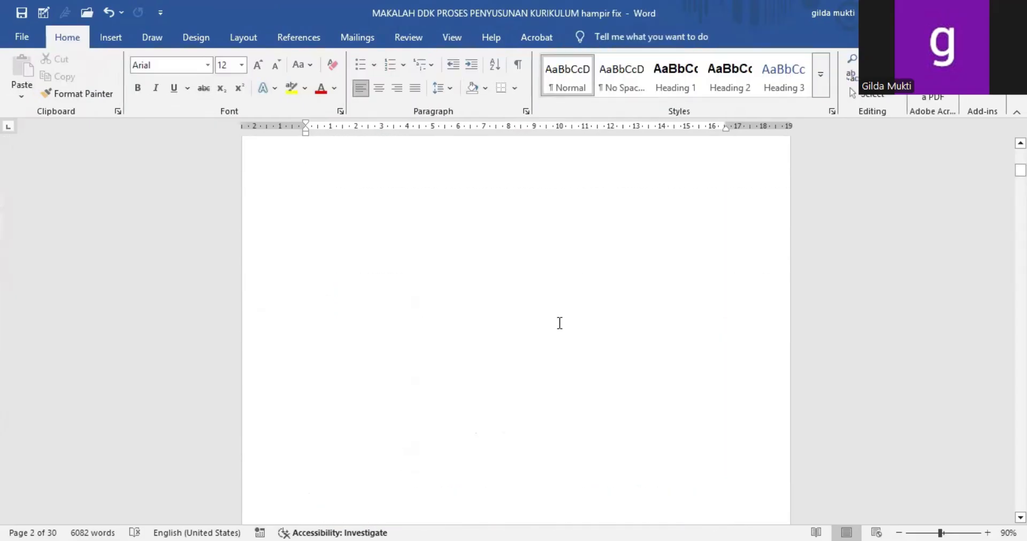
Step: Look over the page and section break types available for separating the DAFTAR ISI page from BAB I
{"action": "left_click", "coordinate": [434, 319]}
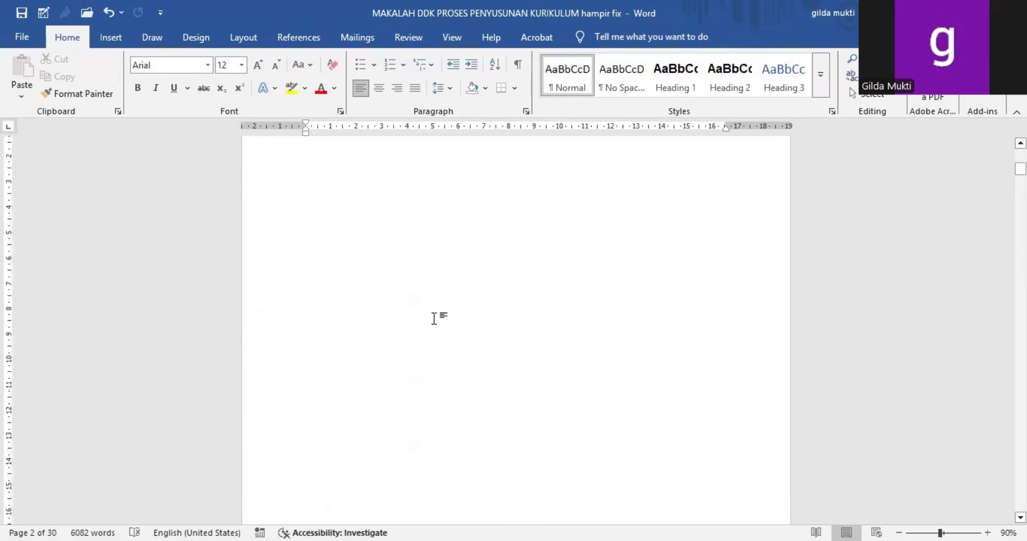
{"action": "scroll", "coordinate": [434, 319], "scroll_direction": "down", "scroll_amount": 6}
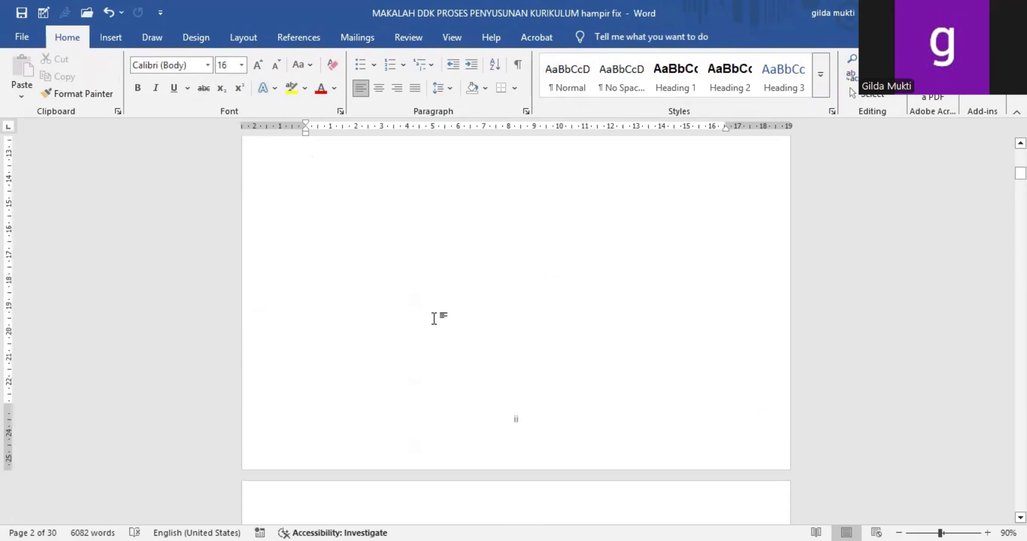
{"action": "left_click", "coordinate": [242, 41]}
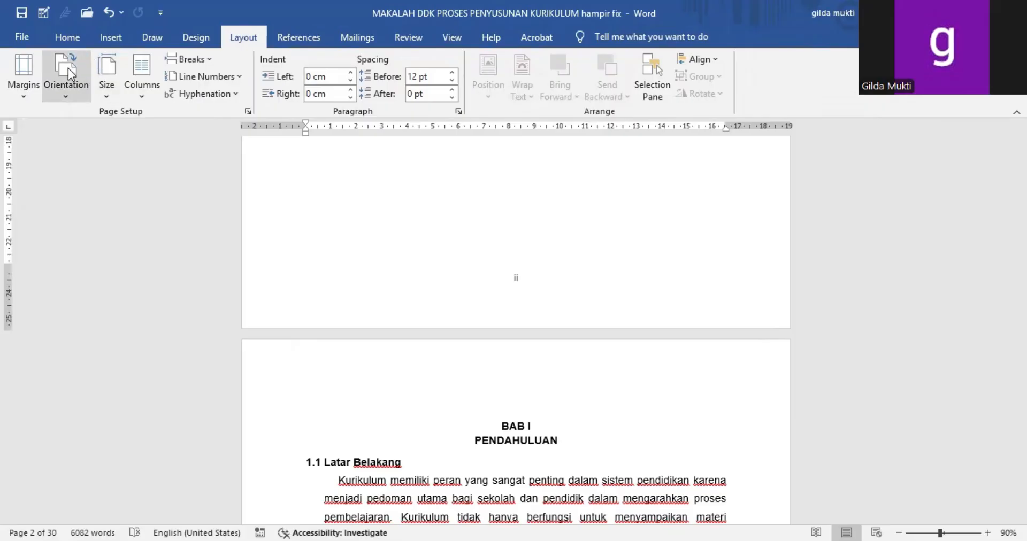
{"action": "left_click", "coordinate": [181, 58]}
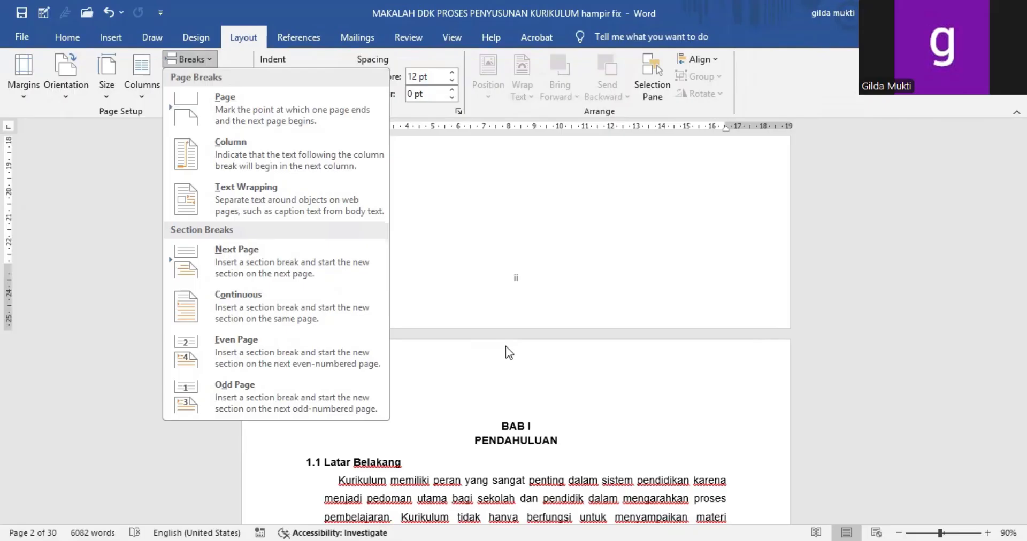
{"action": "left_click", "coordinate": [424, 386]}
Step: Insert a centred Plain Number 2 page number at the bottom of the page in Section 2's first page footer on the BAB I page
{"action": "double_click", "coordinate": [424, 386]}
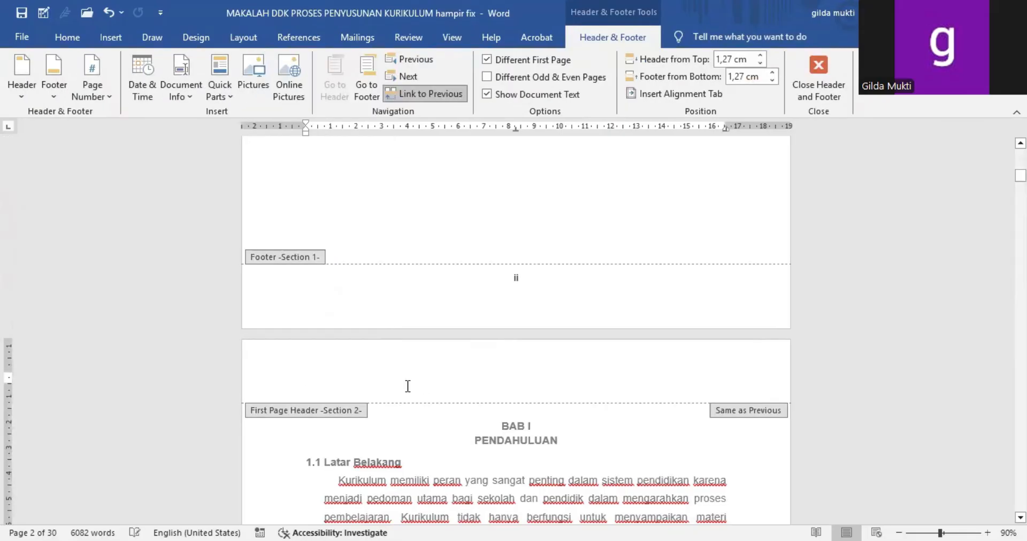
{"action": "scroll", "coordinate": [552, 459], "scroll_direction": "down", "scroll_amount": 4}
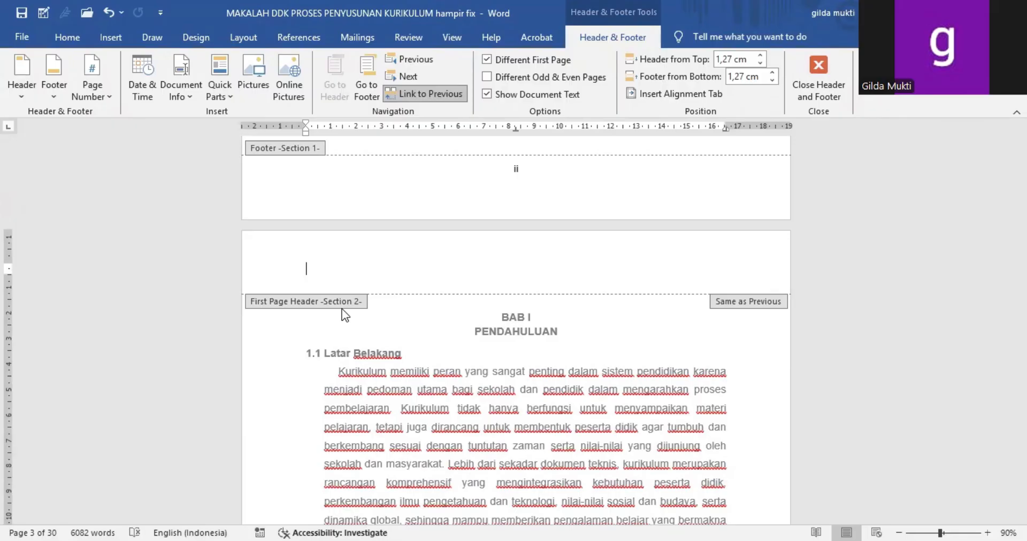
{"action": "scroll", "coordinate": [432, 351], "scroll_direction": "down", "scroll_amount": 5}
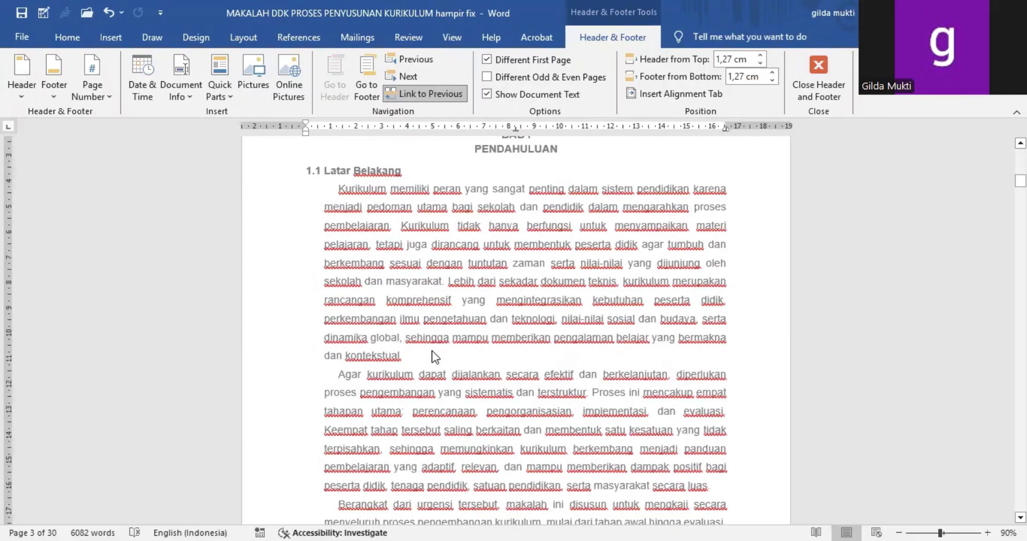
{"action": "scroll", "coordinate": [432, 351], "scroll_direction": "down", "scroll_amount": 5}
{"action": "left_click", "coordinate": [540, 385]}
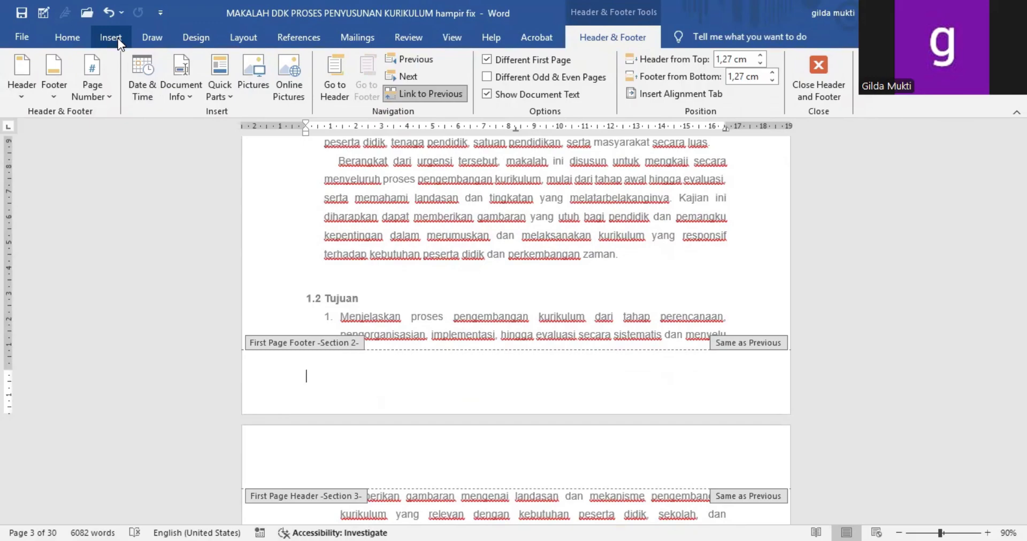
{"action": "left_click", "coordinate": [83, 88]}
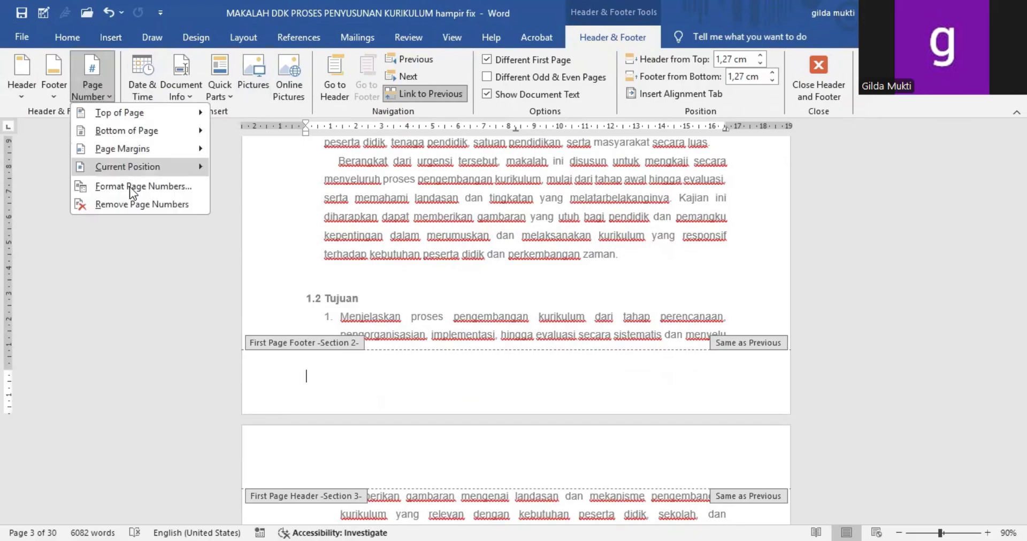
{"action": "mouse_move", "coordinate": [151, 133]}
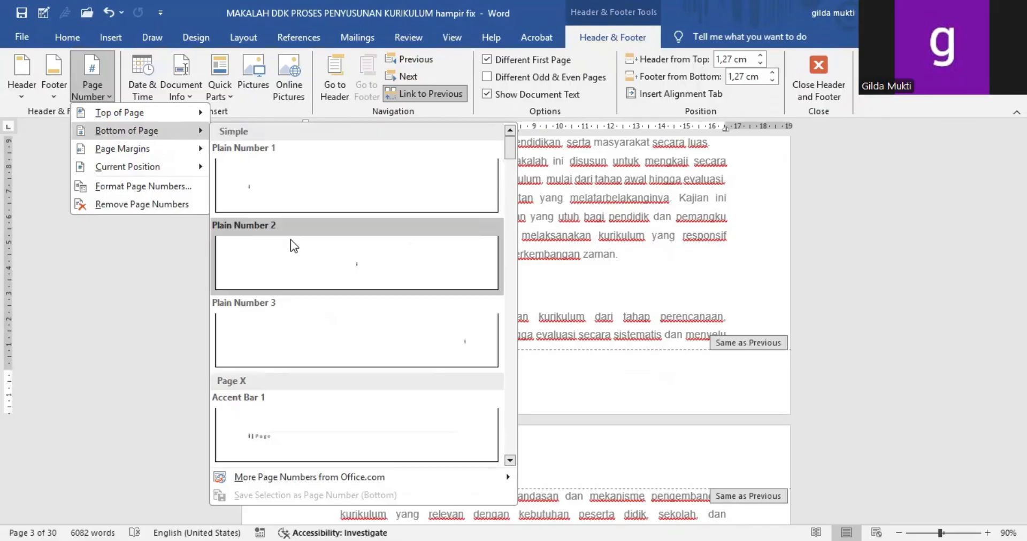
{"action": "left_click", "coordinate": [290, 246]}
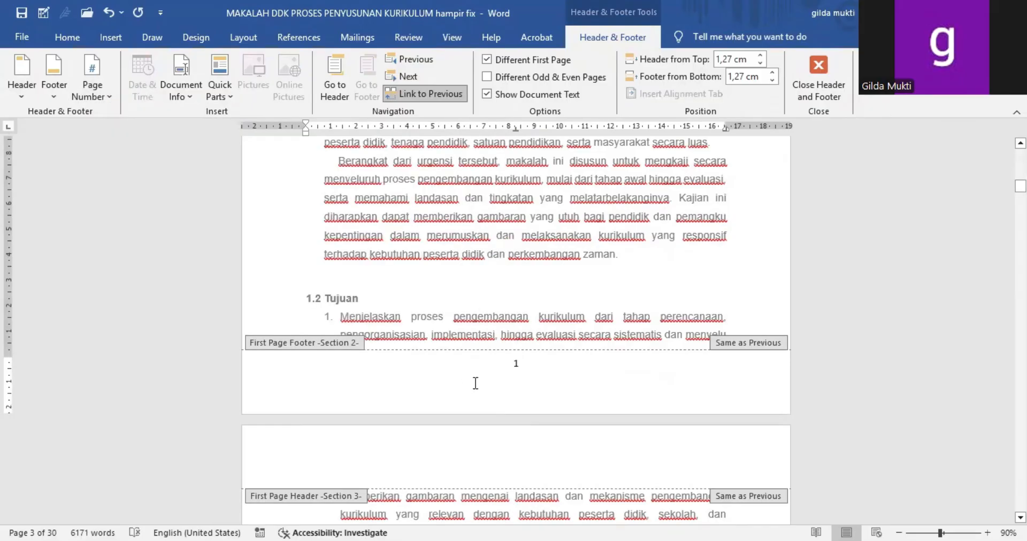
Step: Format the BAB I page number with the 1, 2, 3, ... number format, starting at 1
{"action": "double_click", "coordinate": [516, 363]}
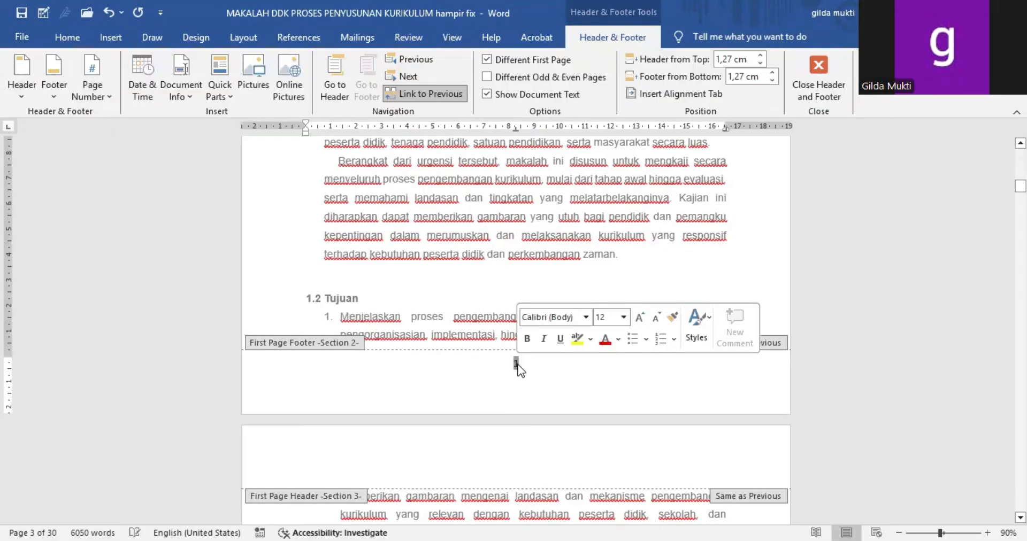
{"action": "left_click", "coordinate": [107, 80]}
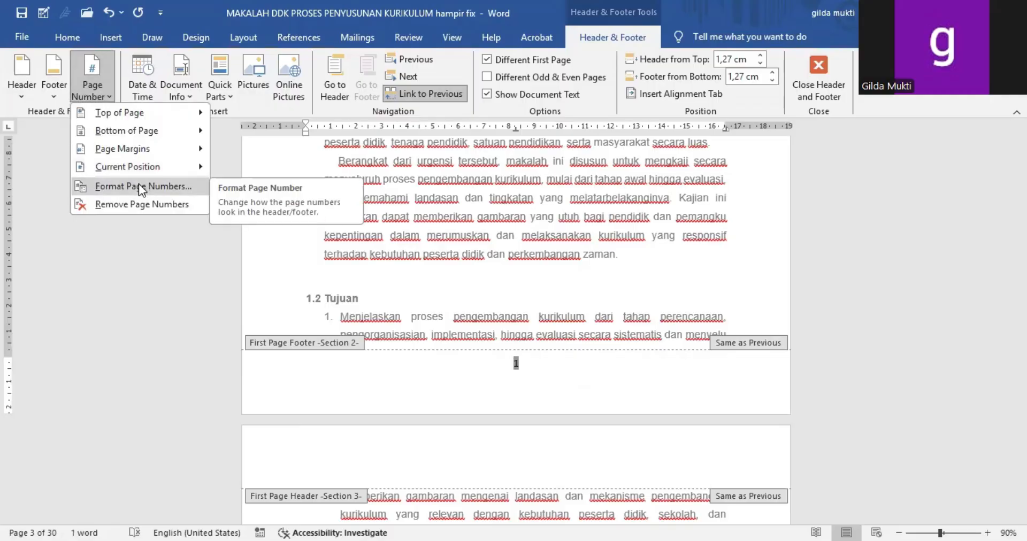
{"action": "left_click", "coordinate": [139, 185]}
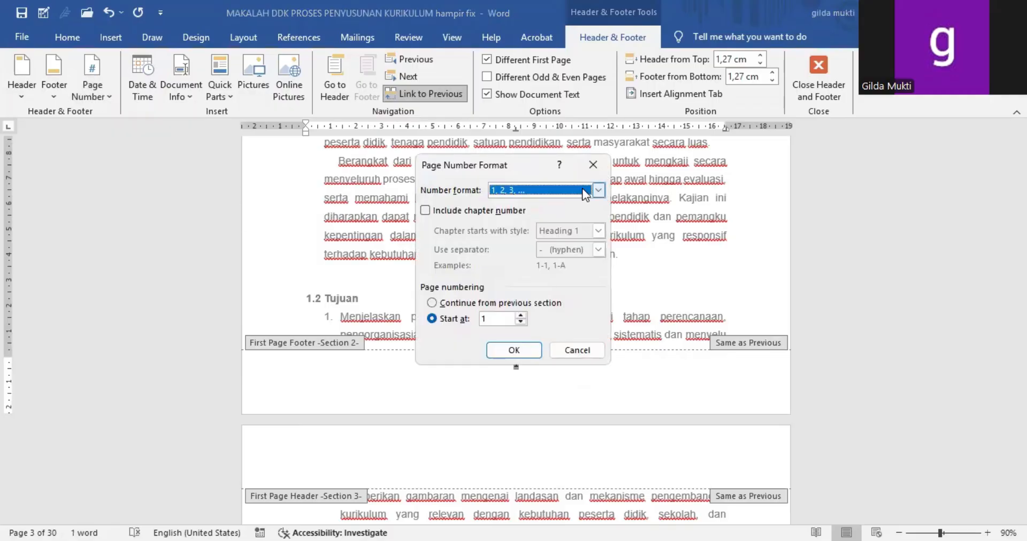
{"action": "left_click", "coordinate": [598, 190]}
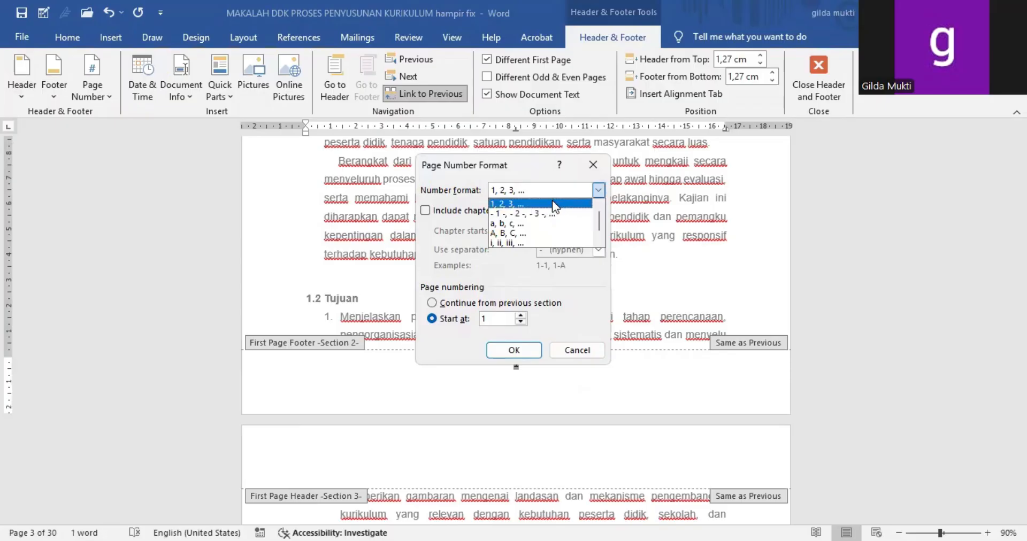
{"action": "left_click", "coordinate": [552, 202]}
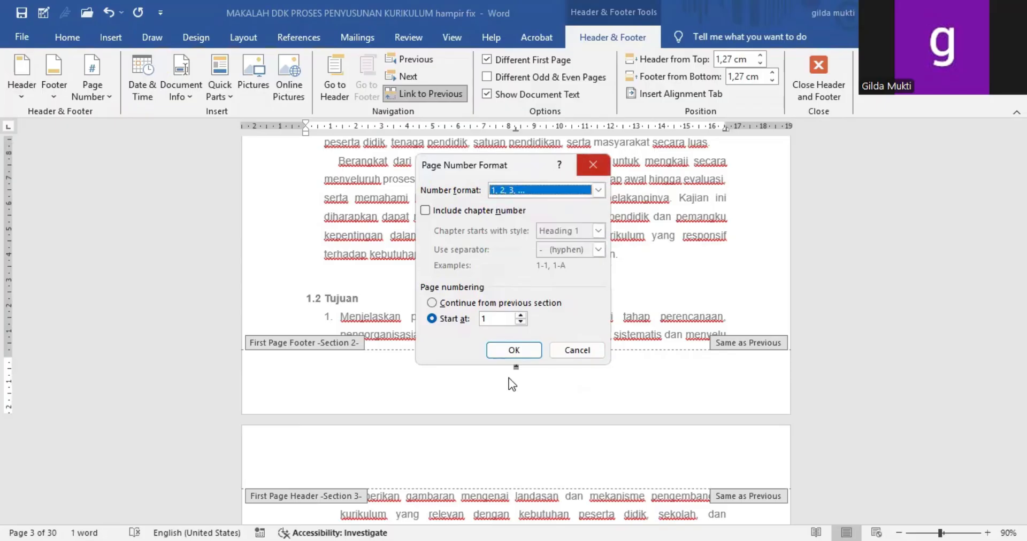
{"action": "left_click", "coordinate": [529, 350]}
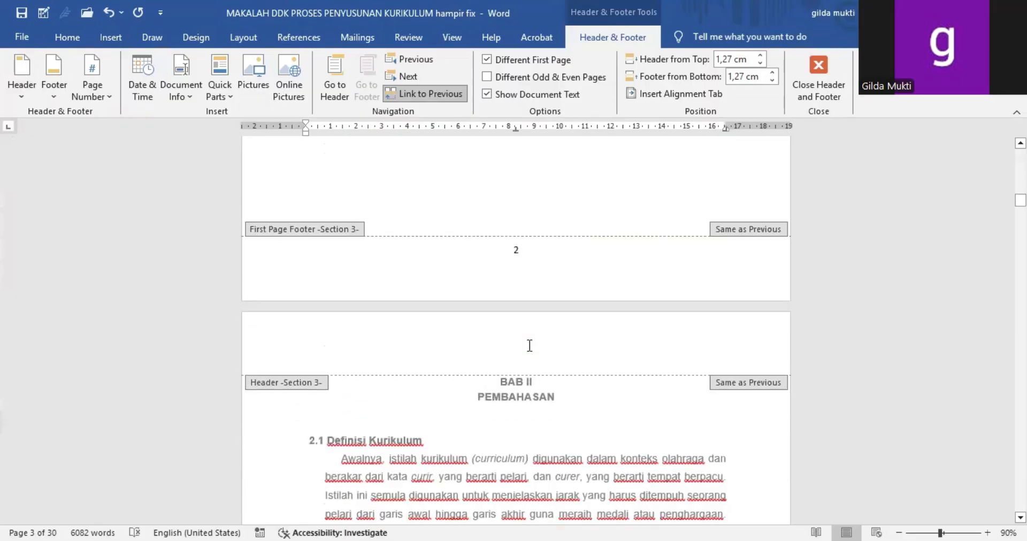
Step: Check the footer page numbers through the BAB II pages of Section 3 and leave header and footer editing
{"action": "scroll", "coordinate": [528, 351], "scroll_direction": "down", "scroll_amount": 15}
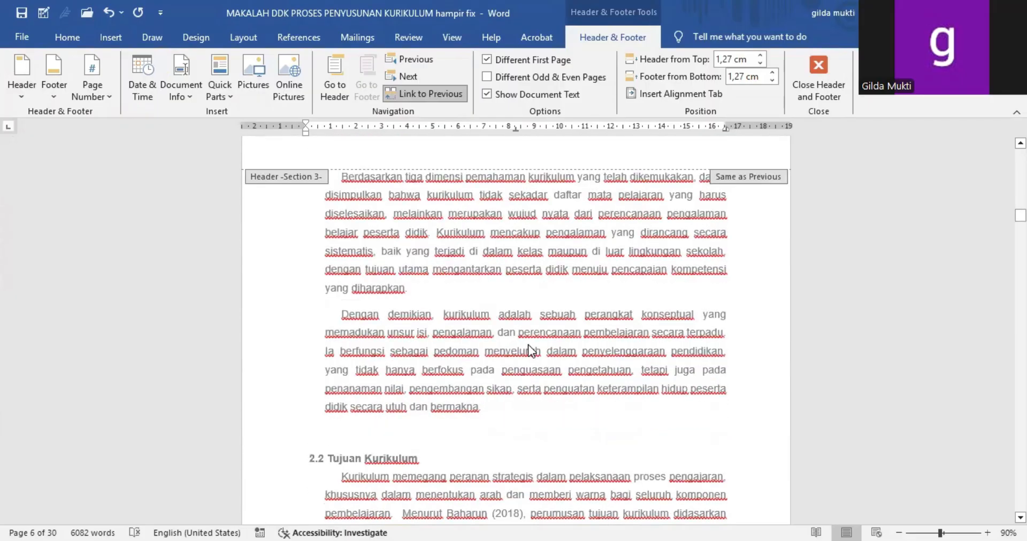
{"action": "scroll", "coordinate": [528, 350], "scroll_direction": "down", "scroll_amount": 15}
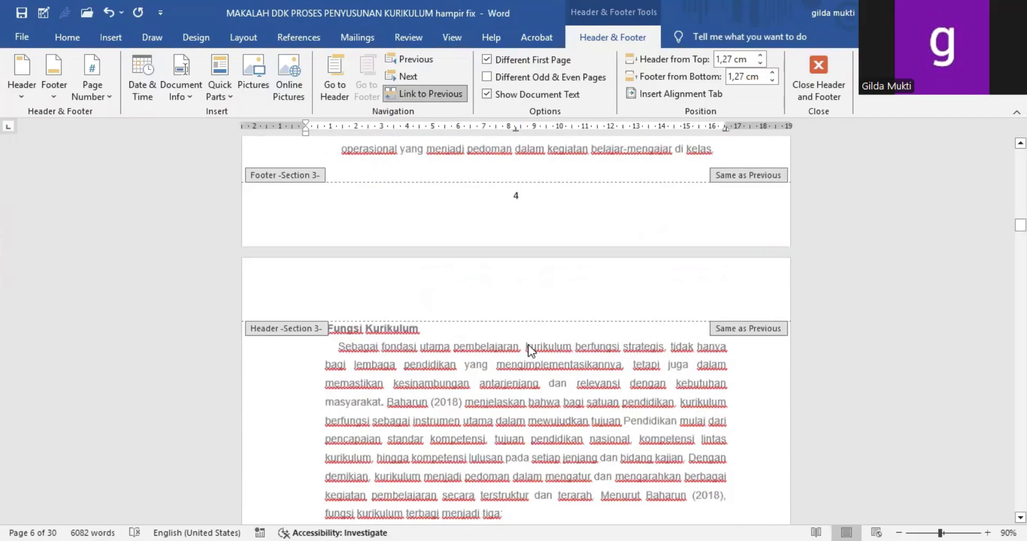
{"action": "scroll", "coordinate": [528, 346], "scroll_direction": "down", "scroll_amount": 15}
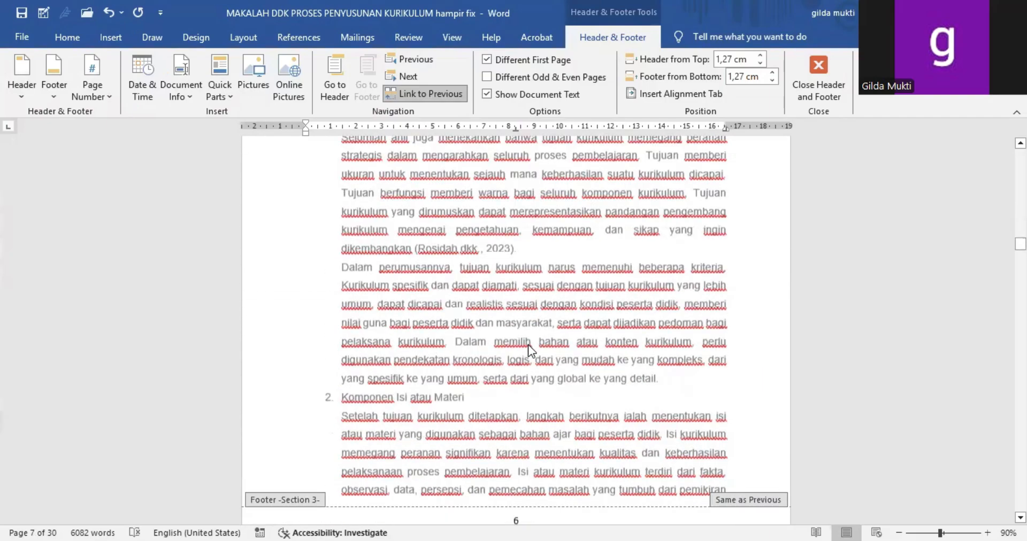
{"action": "scroll", "coordinate": [527, 344], "scroll_direction": "up", "scroll_amount": 15}
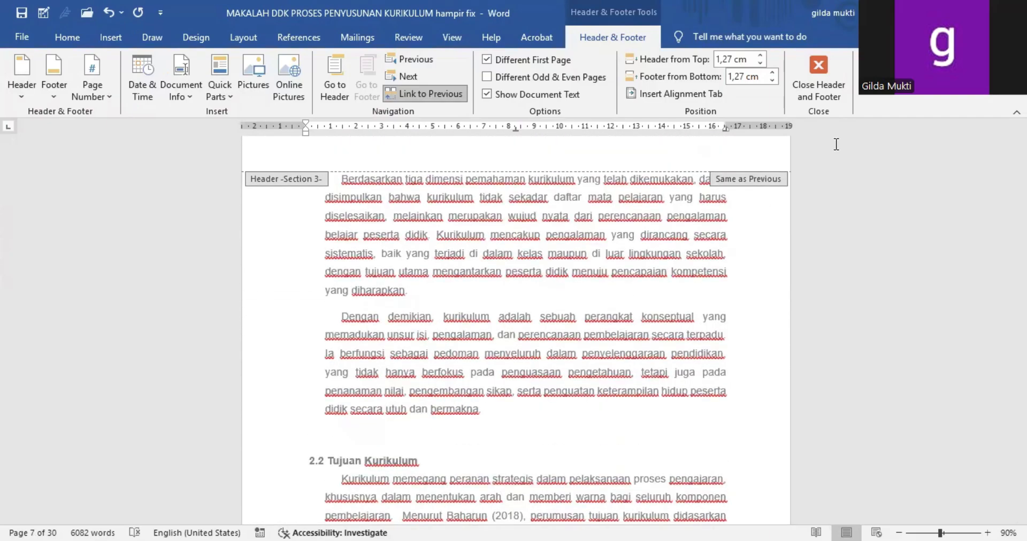
{"action": "left_click", "coordinate": [818, 77]}
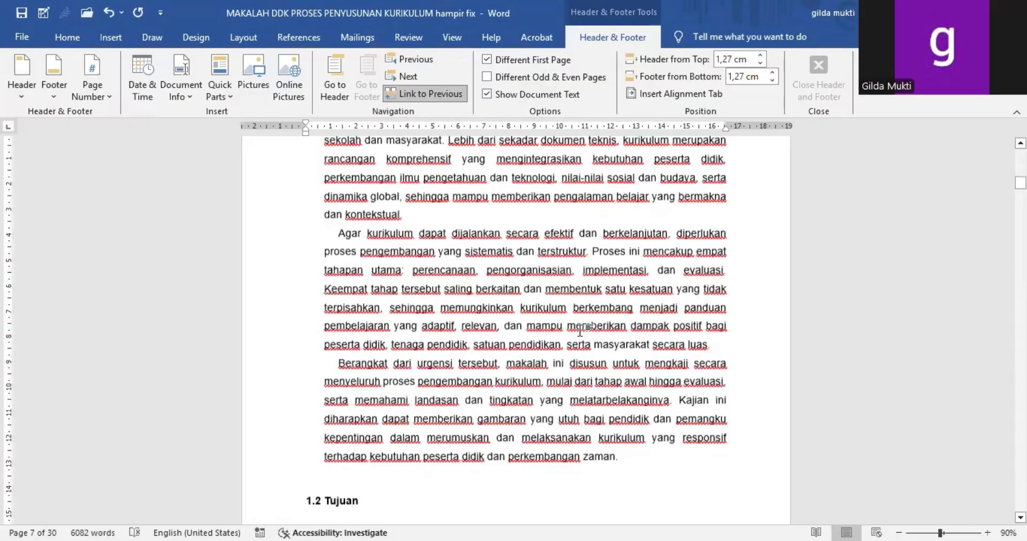
Step: Insert an Automatic Table 2 table of contents below the DAFTAR ISI heading
{"action": "scroll", "coordinate": [580, 330], "scroll_direction": "up", "scroll_amount": 15}
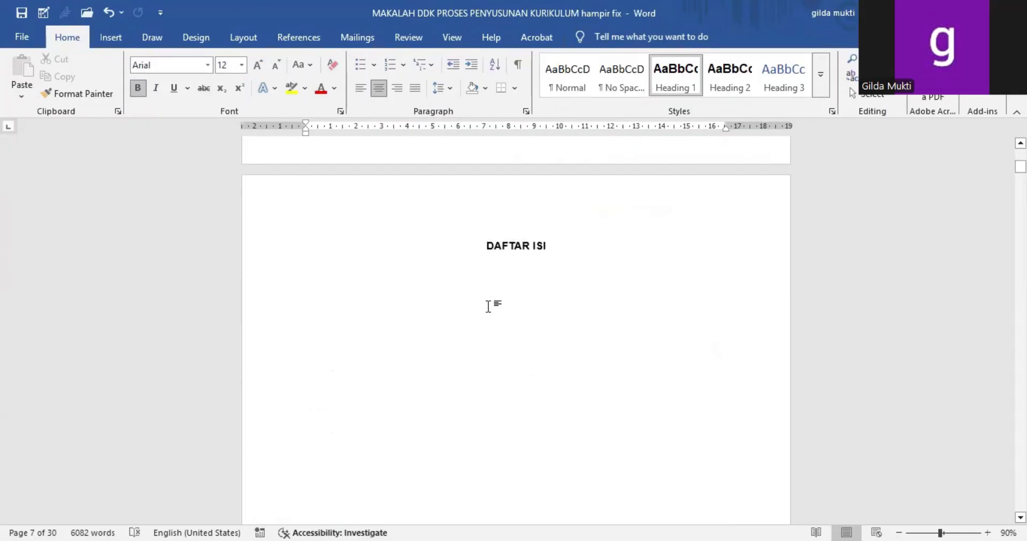
{"action": "left_click", "coordinate": [485, 301]}
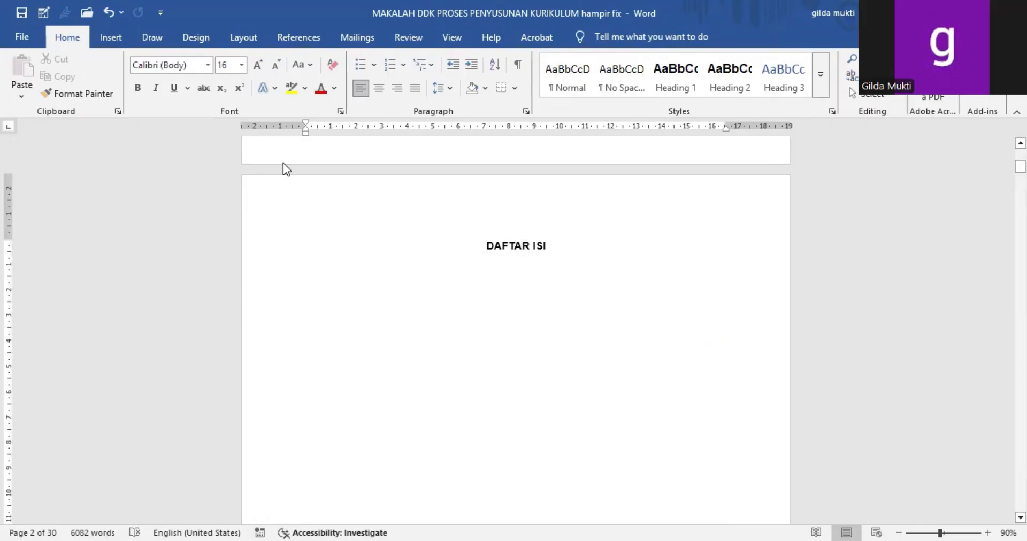
{"action": "left_click", "coordinate": [110, 40]}
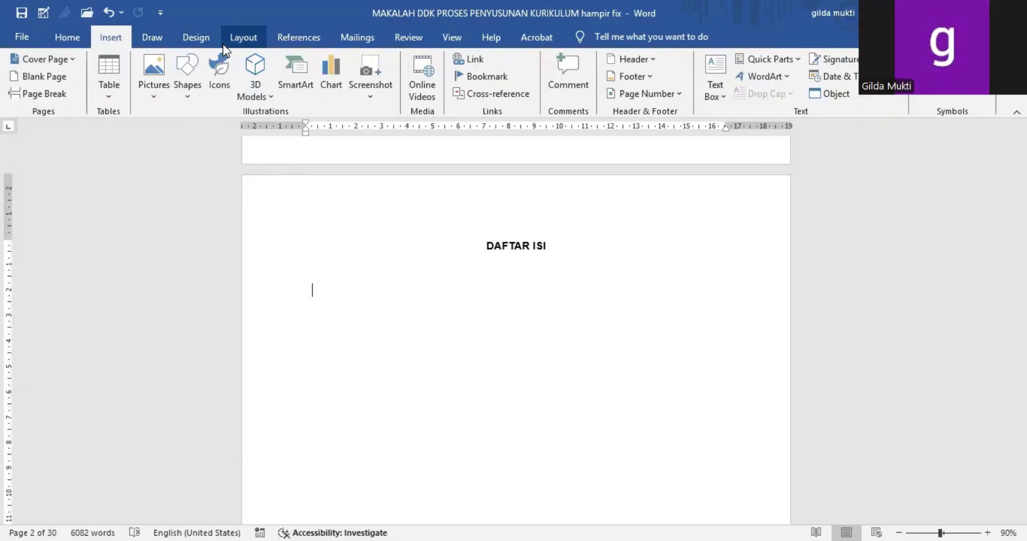
{"action": "left_click", "coordinate": [285, 37]}
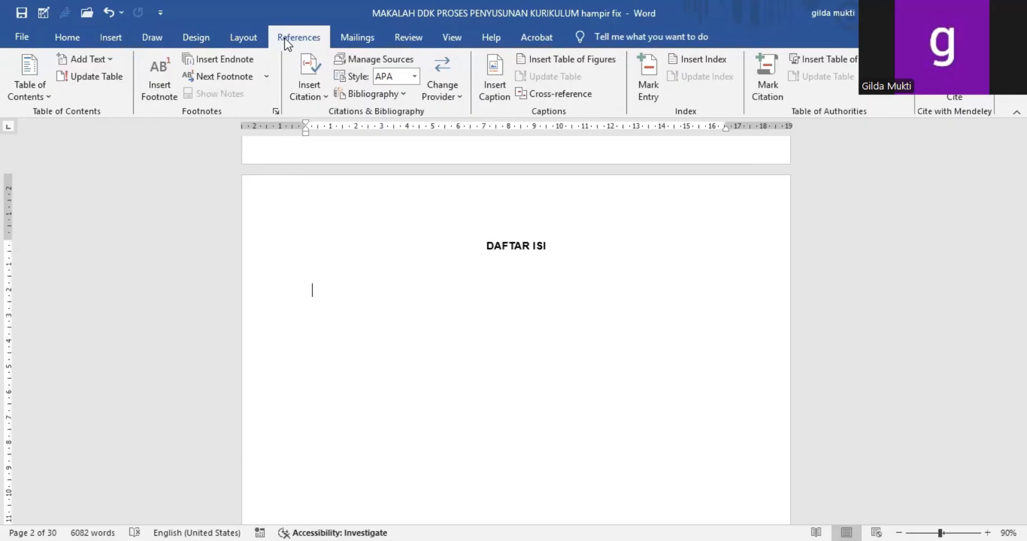
{"action": "left_click", "coordinate": [36, 70]}
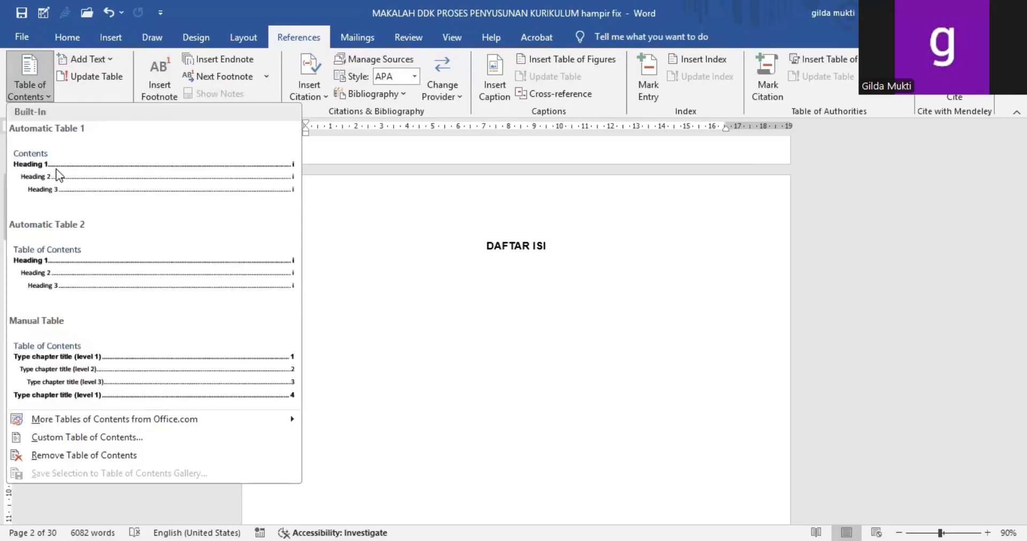
{"action": "left_click", "coordinate": [69, 268]}
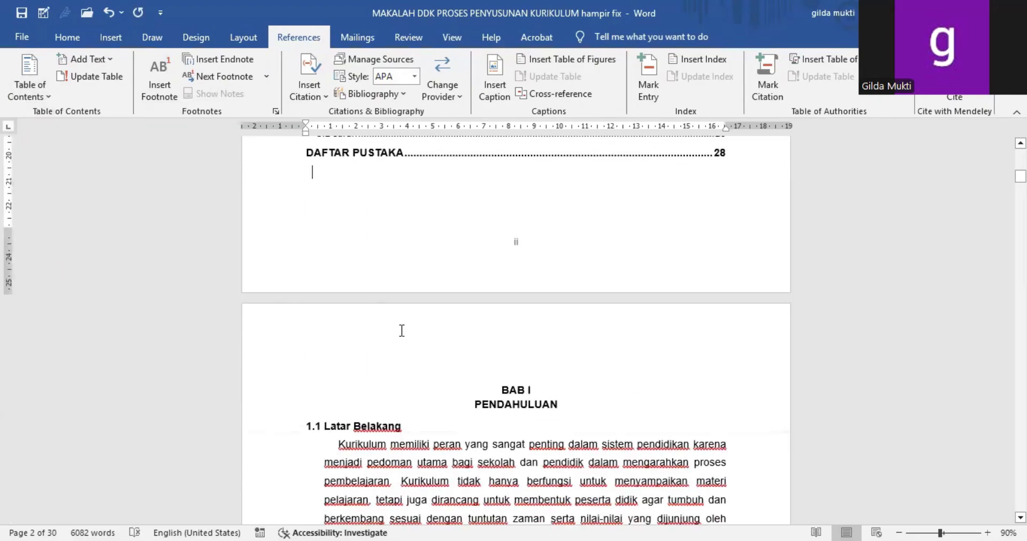
Step: Look over the inserted table of contents and delete its "Table of Contents" title
{"action": "scroll", "coordinate": [401, 331], "scroll_direction": "down", "scroll_amount": 6}
{"action": "scroll", "coordinate": [401, 330], "scroll_direction": "up", "scroll_amount": 6}
{"action": "scroll", "coordinate": [401, 330], "scroll_direction": "up", "scroll_amount": 10}
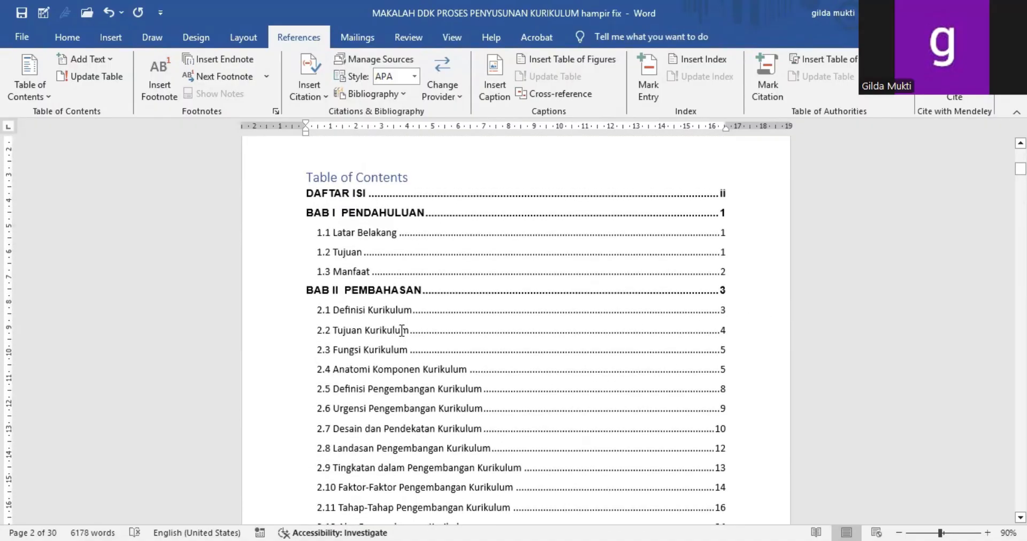
{"action": "left_click", "coordinate": [402, 330]}
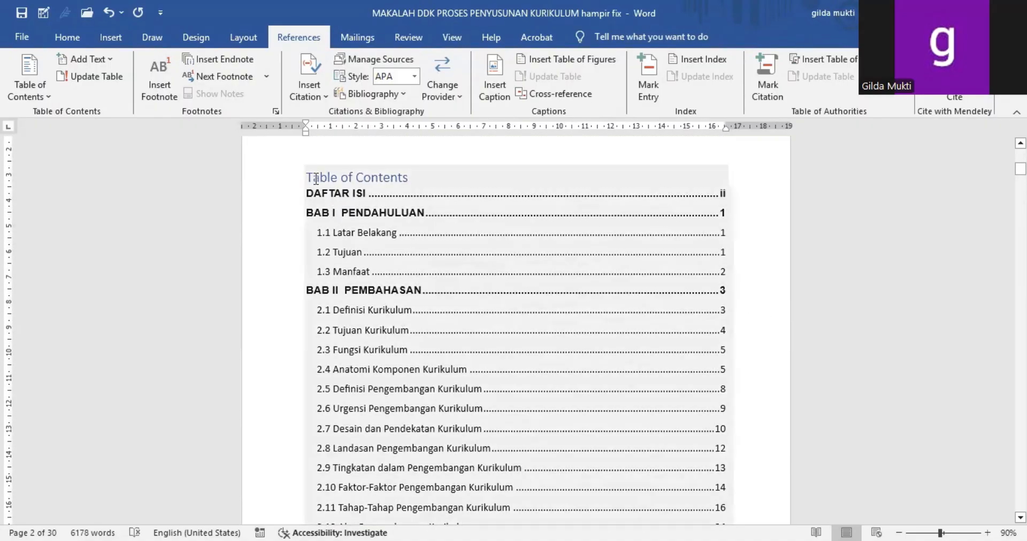
{"action": "left_click_drag", "start_coordinate": [316, 179], "coordinate": [406, 182]}
{"action": "key", "text": "BackSpace"}
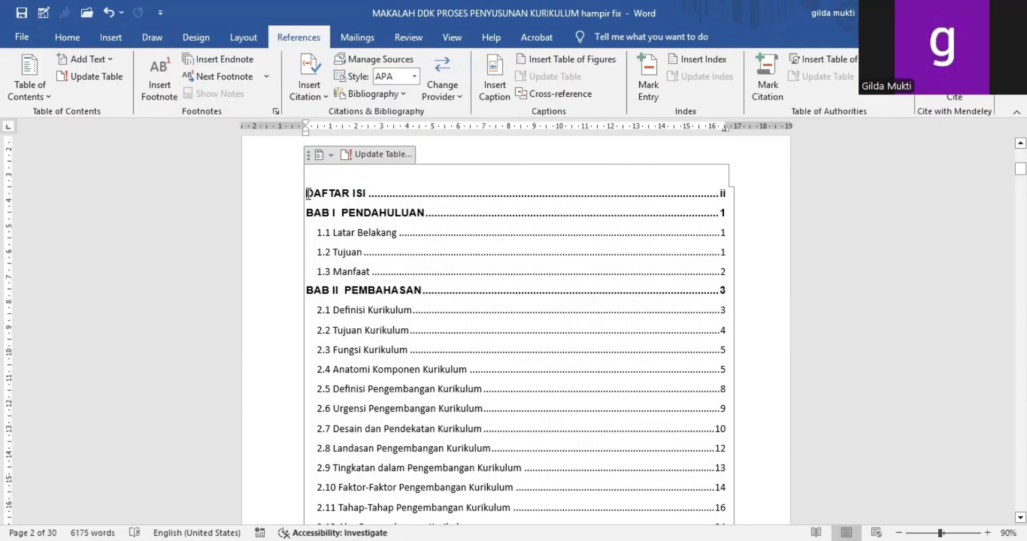
Step: Try to set the font of the table of contents entries to Arial
{"action": "left_click", "coordinate": [212, 196]}
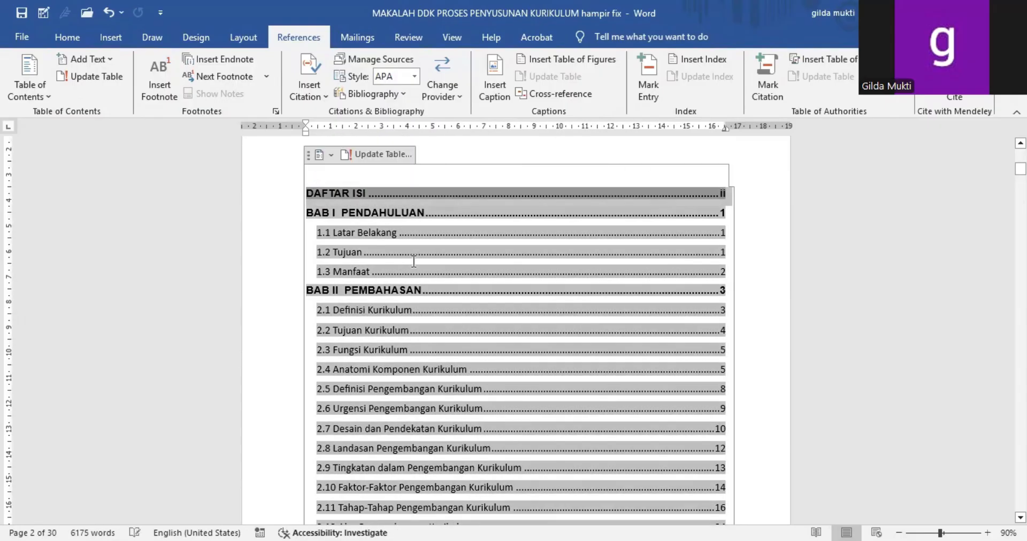
{"action": "left_click", "coordinate": [430, 300]}
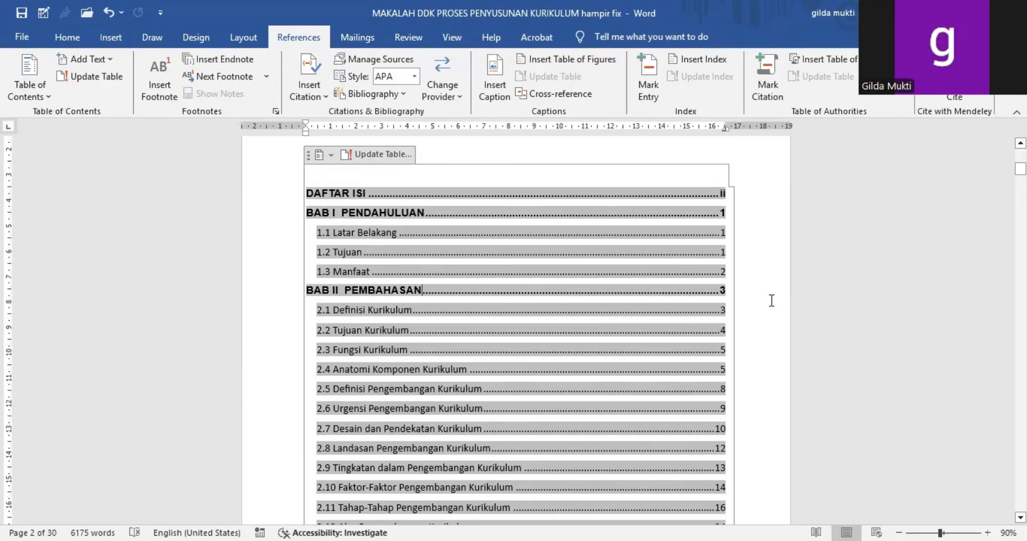
{"action": "left_click", "coordinate": [116, 38]}
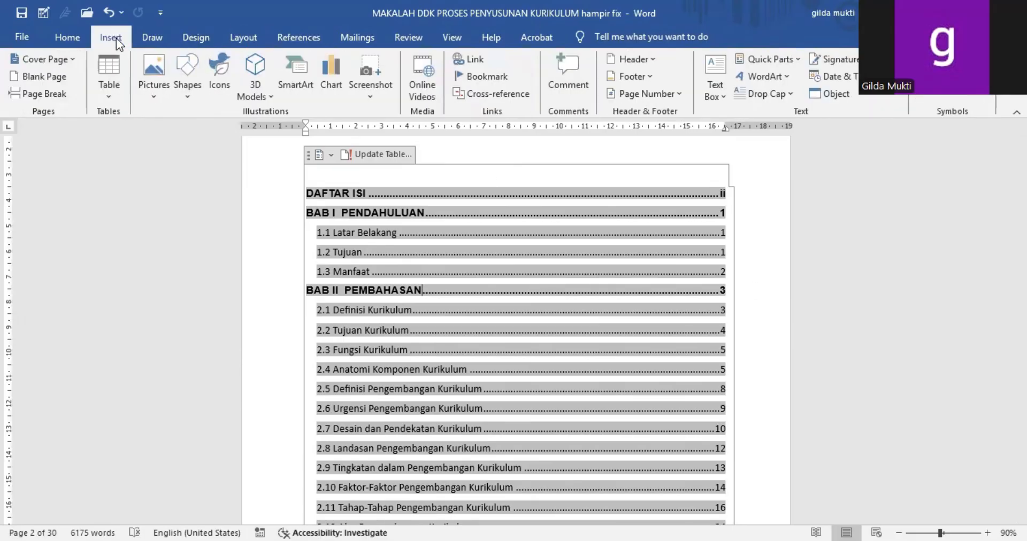
{"action": "left_click", "coordinate": [79, 37]}
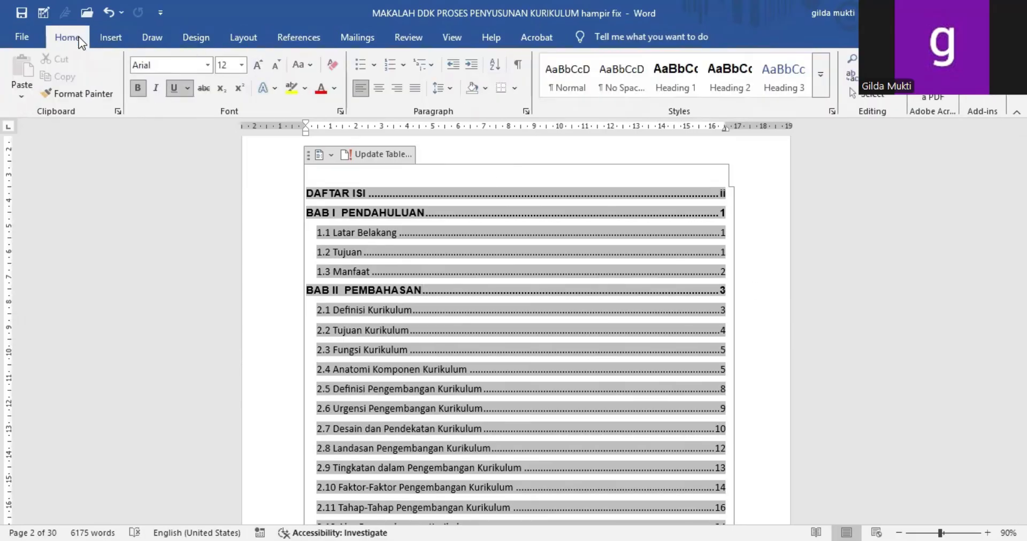
{"action": "left_click", "coordinate": [208, 64]}
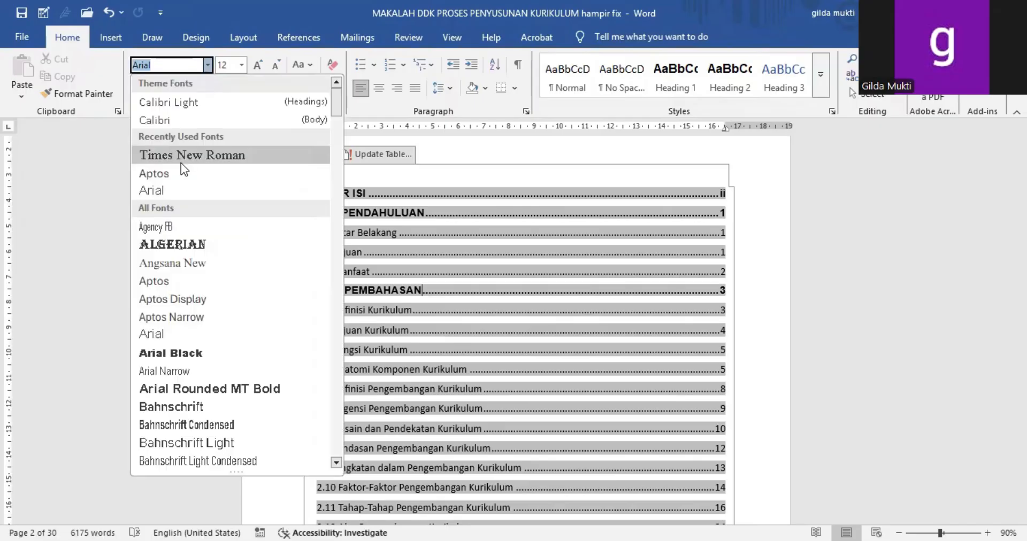
{"action": "left_click", "coordinate": [168, 191]}
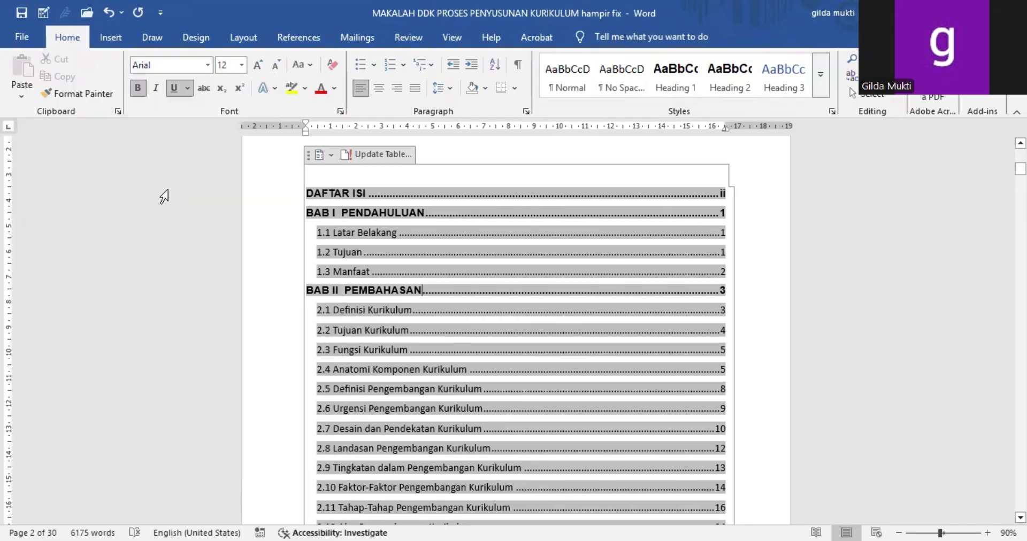
Step: Check the fonts of the chapter and sub-chapter entries throughout the table of contents
{"action": "left_click", "coordinate": [127, 265]}
{"action": "left_click", "coordinate": [861, 303]}
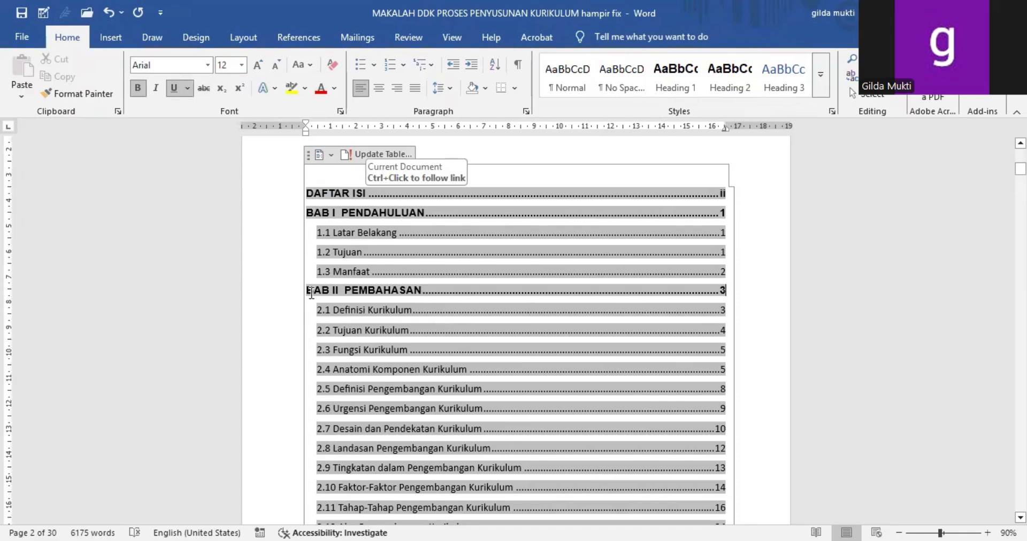
{"action": "scroll", "coordinate": [407, 288], "scroll_direction": "down", "scroll_amount": 3}
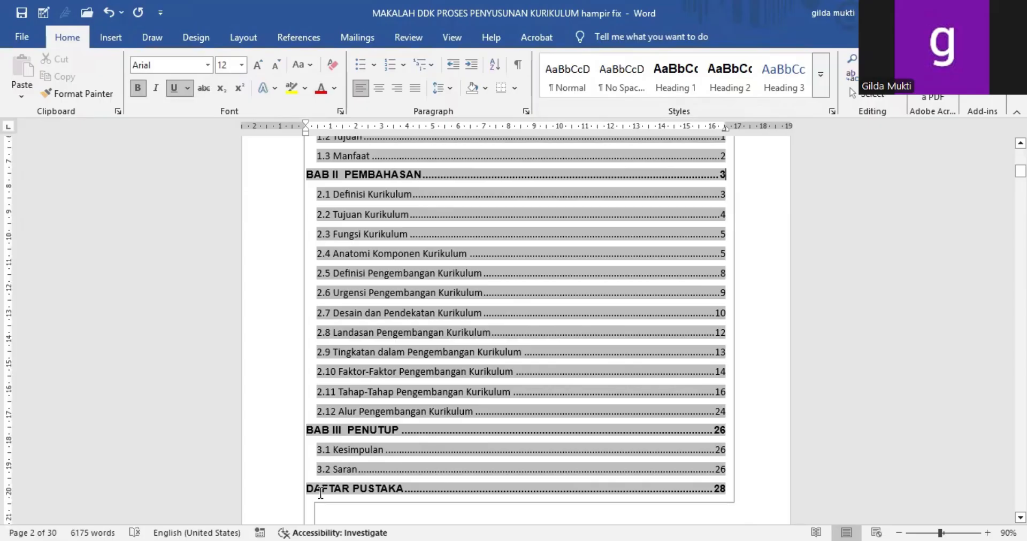
{"action": "left_click", "coordinate": [790, 361]}
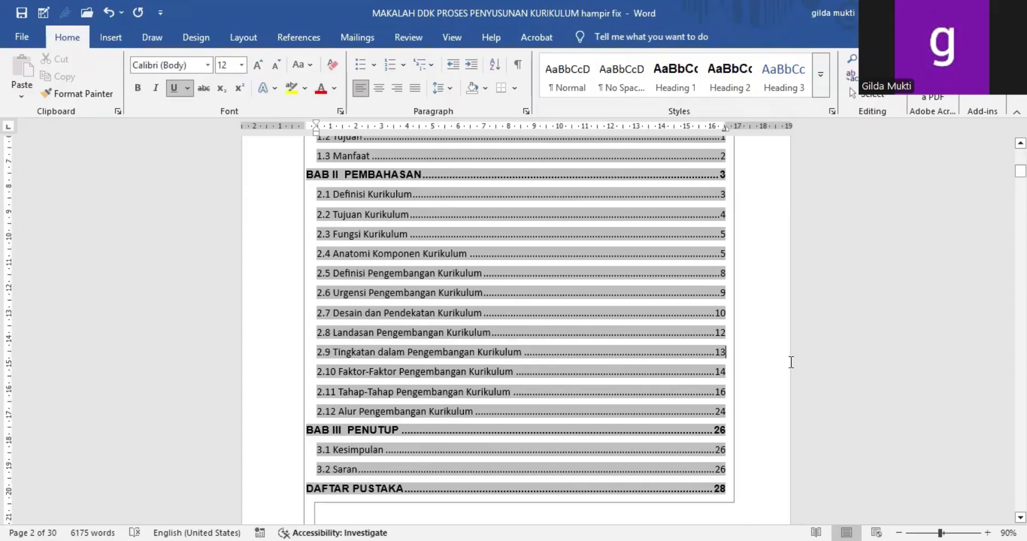
{"action": "left_click", "coordinate": [235, 236]}
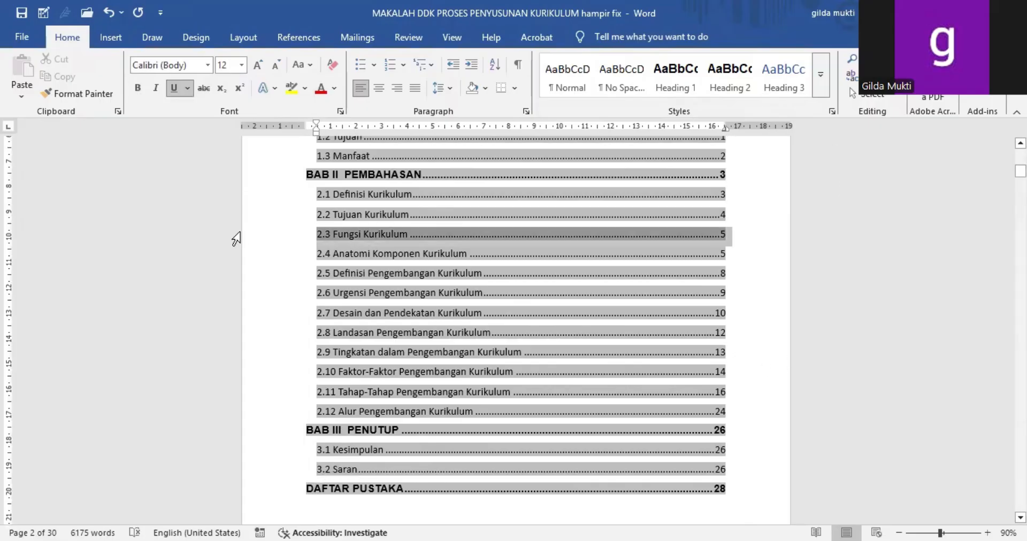
{"action": "left_click", "coordinate": [957, 367]}
{"action": "scroll", "coordinate": [958, 367], "scroll_direction": "up", "scroll_amount": 4}
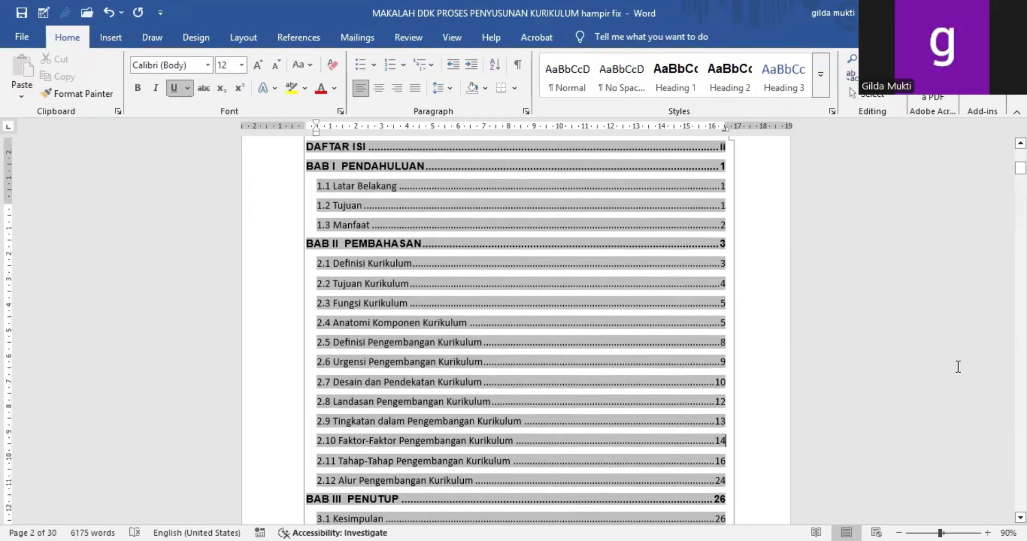
Step: Delete the empty lines between the DAFTAR ISI heading and the table of contents
{"action": "scroll", "coordinate": [958, 367], "scroll_direction": "up", "scroll_amount": 2}
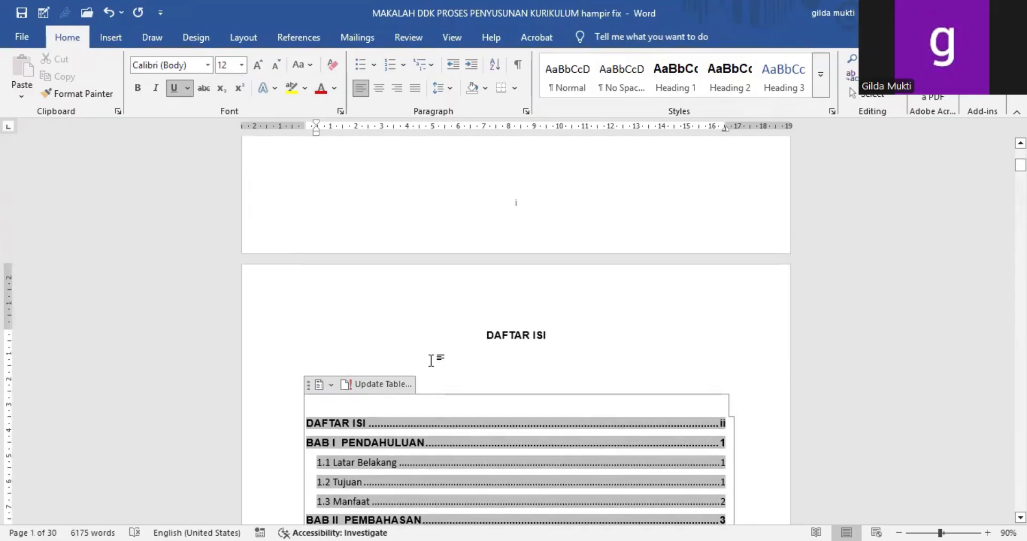
{"action": "left_click", "coordinate": [430, 361]}
{"action": "left_click", "coordinate": [352, 383]}
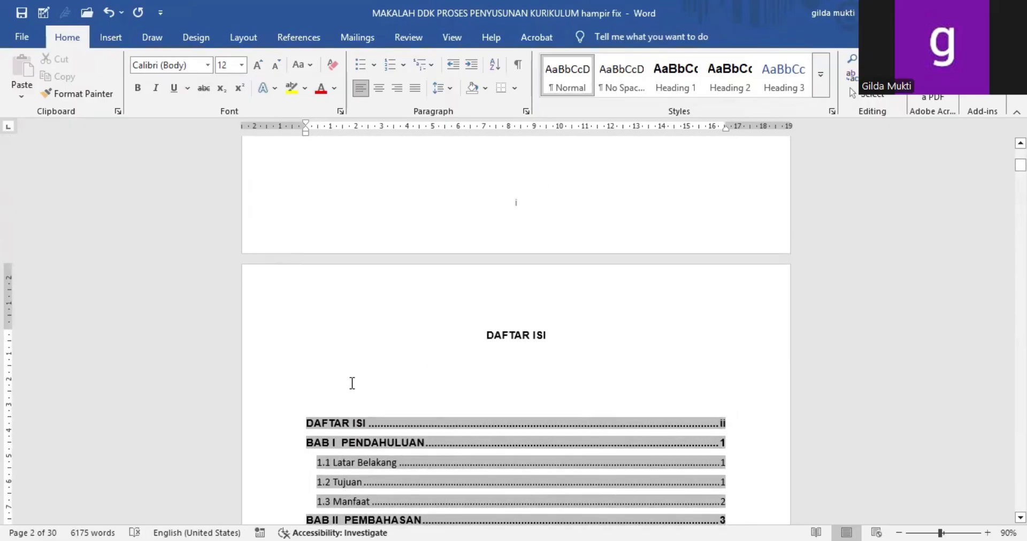
{"action": "key", "text": "BackSpace"}
{"action": "key", "text": "BackSpace"}
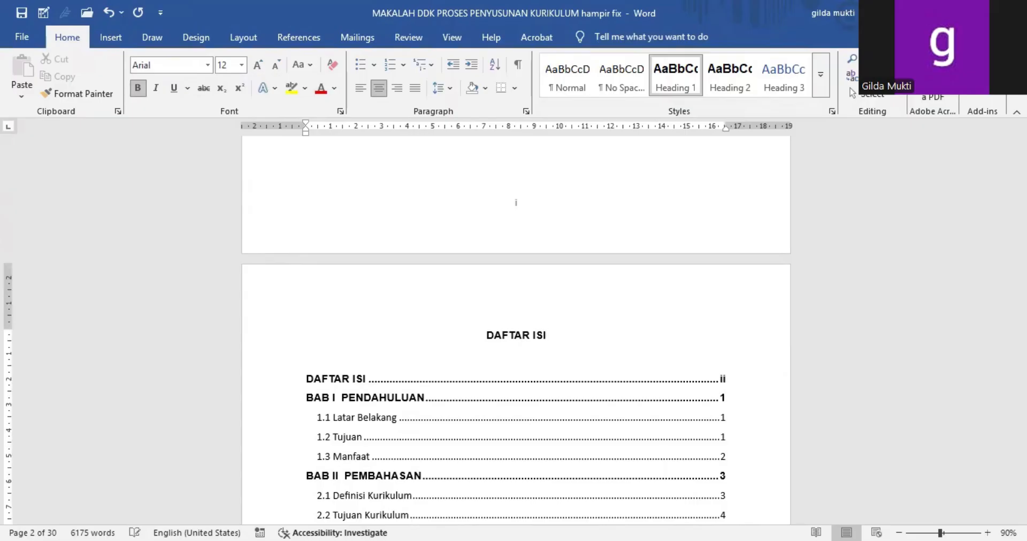
Step: Remove the page number from the cover by enabling Different First Page for Section 1, and leave header and footer editing
{"action": "scroll", "coordinate": [398, 400], "scroll_direction": "down", "scroll_amount": 3}
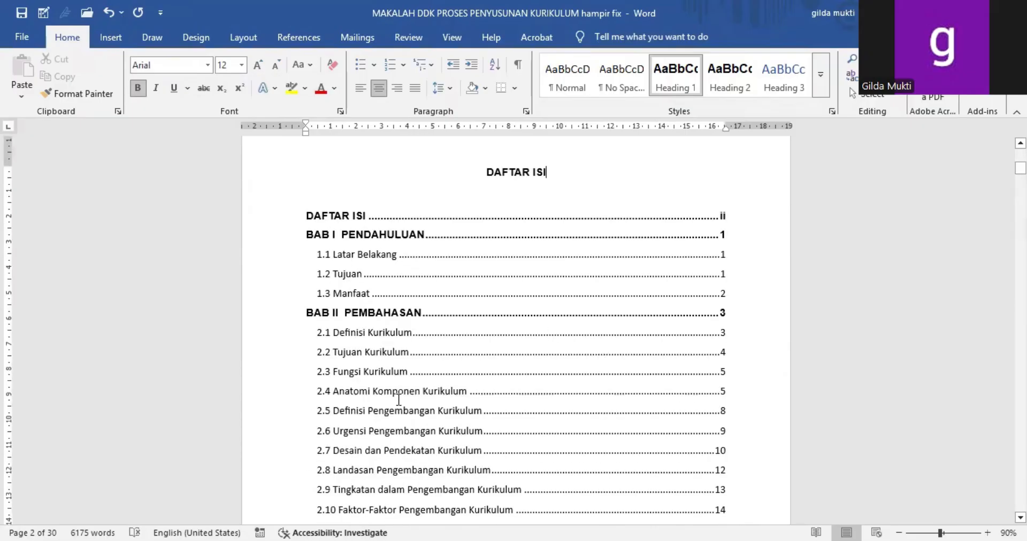
{"action": "left_click", "coordinate": [326, 240]}
{"action": "left_click", "coordinate": [696, 259]}
{"action": "scroll", "coordinate": [696, 258], "scroll_direction": "up", "scroll_amount": 8}
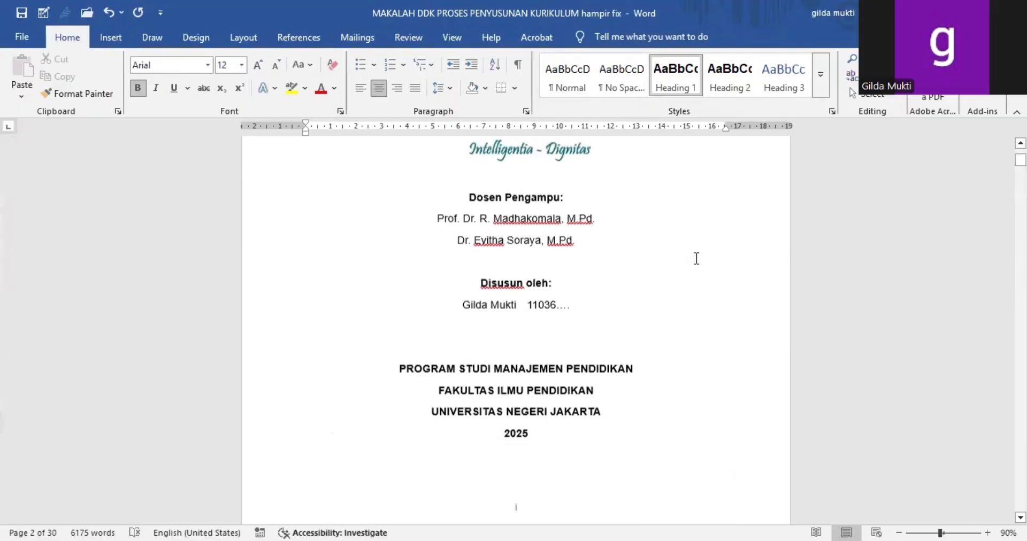
{"action": "scroll", "coordinate": [696, 259], "scroll_direction": "down", "scroll_amount": 2}
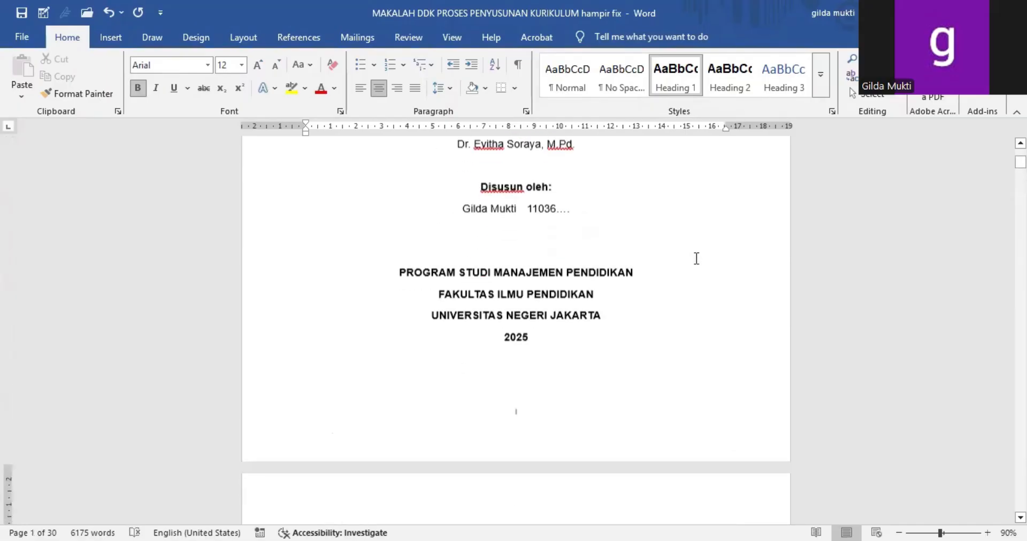
{"action": "double_click", "coordinate": [528, 403]}
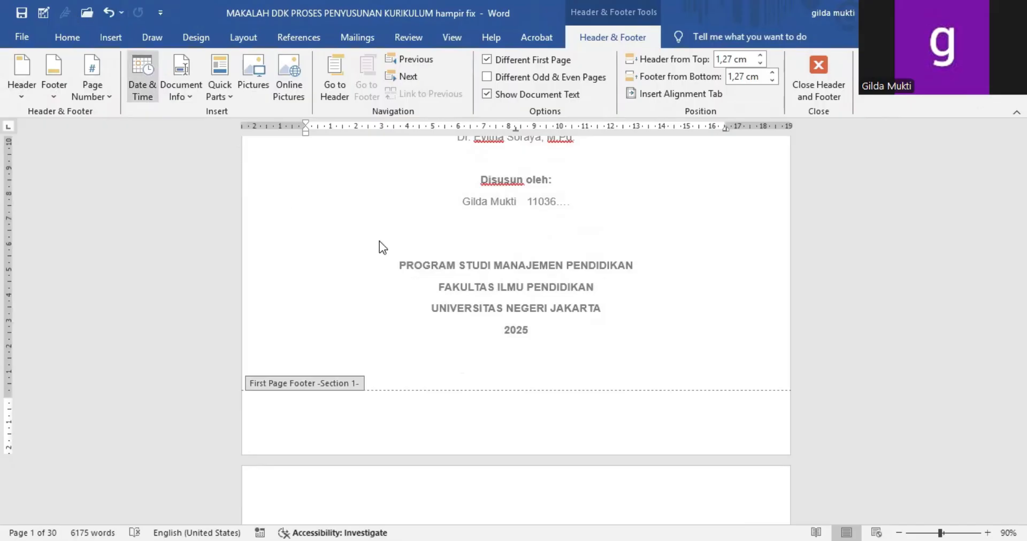
{"action": "left_click", "coordinate": [799, 92]}
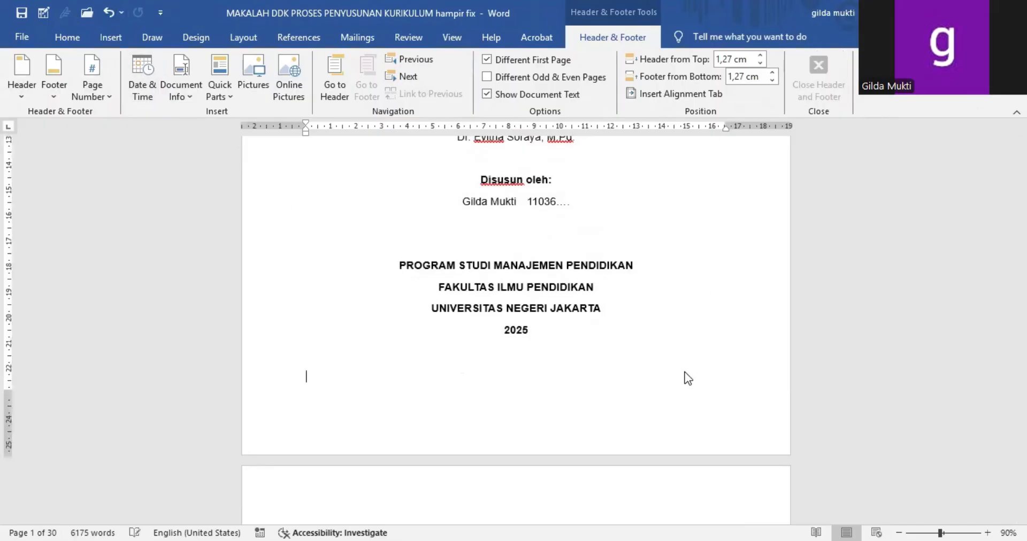
Step: Look over the cover page, the table of contents and the first BAB I page
{"action": "scroll", "coordinate": [685, 373], "scroll_direction": "down", "scroll_amount": 20}
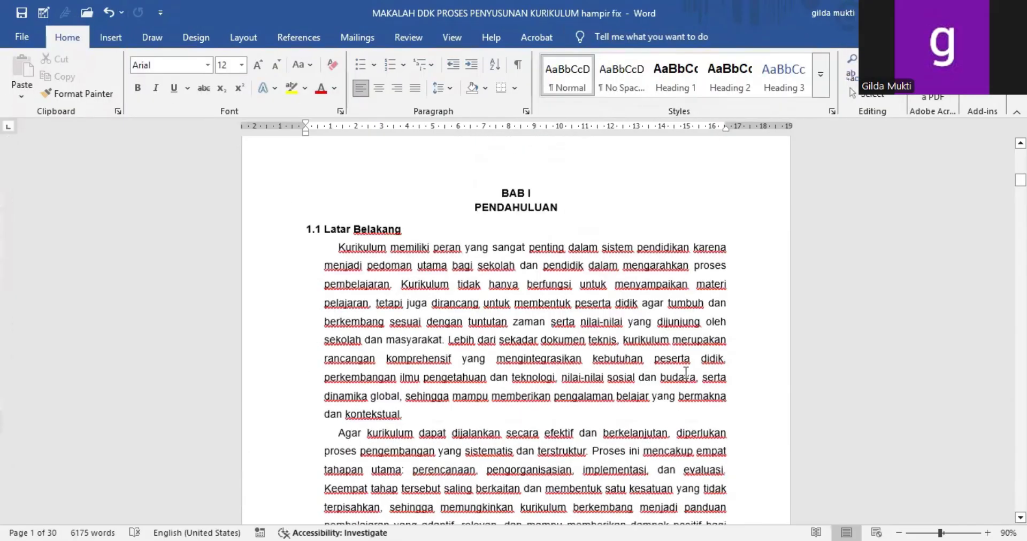
{"action": "scroll", "coordinate": [685, 372], "scroll_direction": "up", "scroll_amount": 10}
{"action": "scroll", "coordinate": [686, 372], "scroll_direction": "up", "scroll_amount": 20}
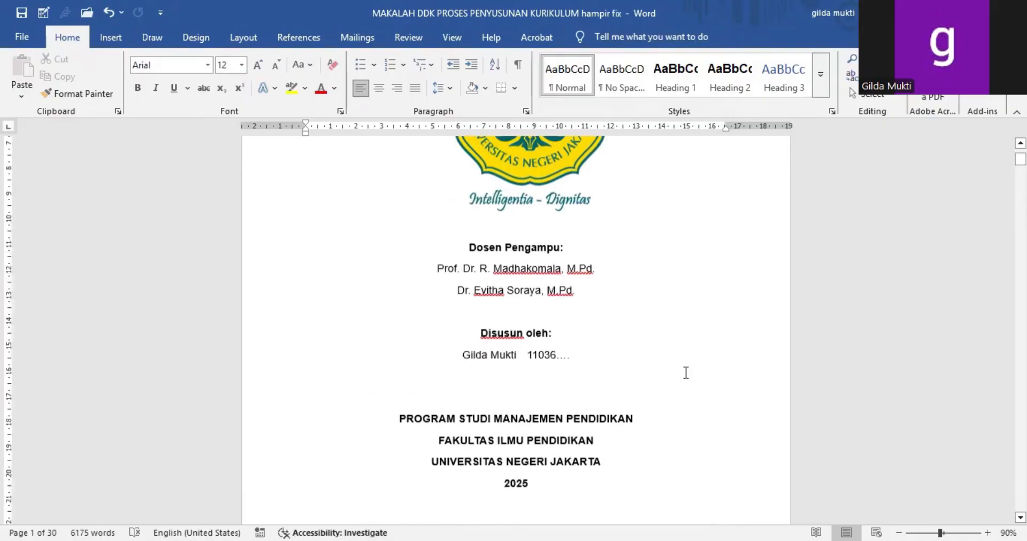
{"action": "scroll", "coordinate": [685, 373], "scroll_direction": "down", "scroll_amount": 10}
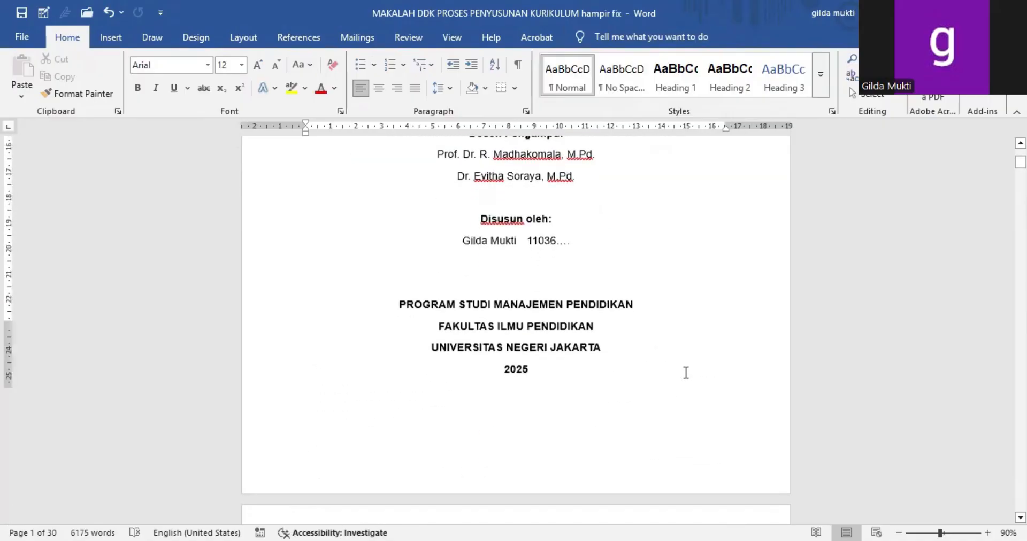
{"action": "scroll", "coordinate": [686, 373], "scroll_direction": "down", "scroll_amount": 5}
{"action": "scroll", "coordinate": [686, 372], "scroll_direction": "up", "scroll_amount": 5}
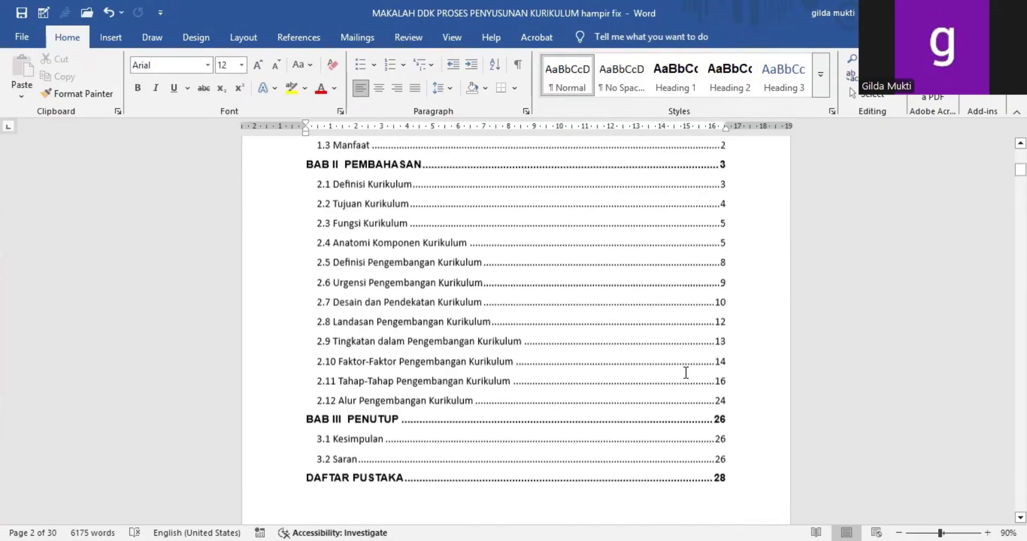